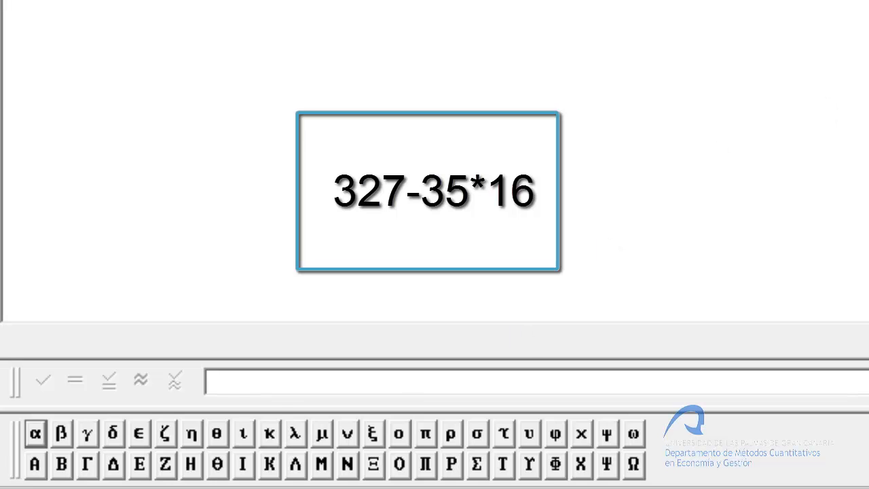
Author the expression 327-35*16 in the worksheet without evaluating it.
{"action": "left_click", "coordinate": [249, 383]}
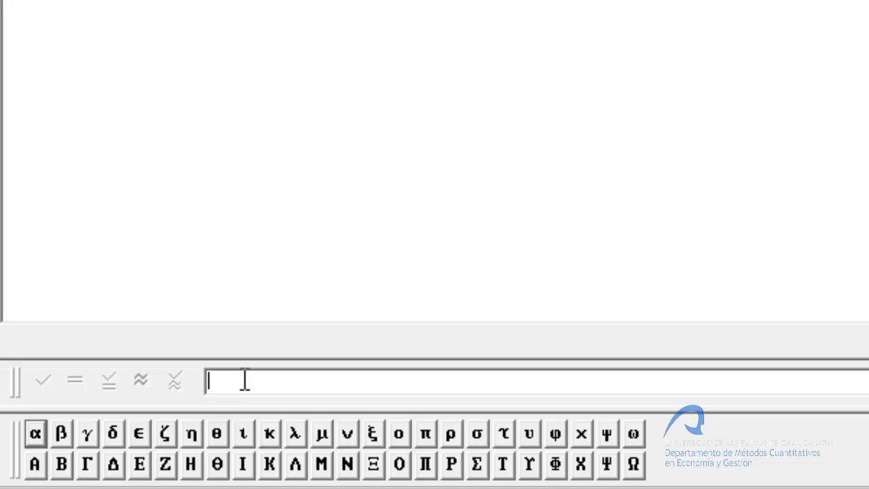
{"action": "type", "text": "327"}
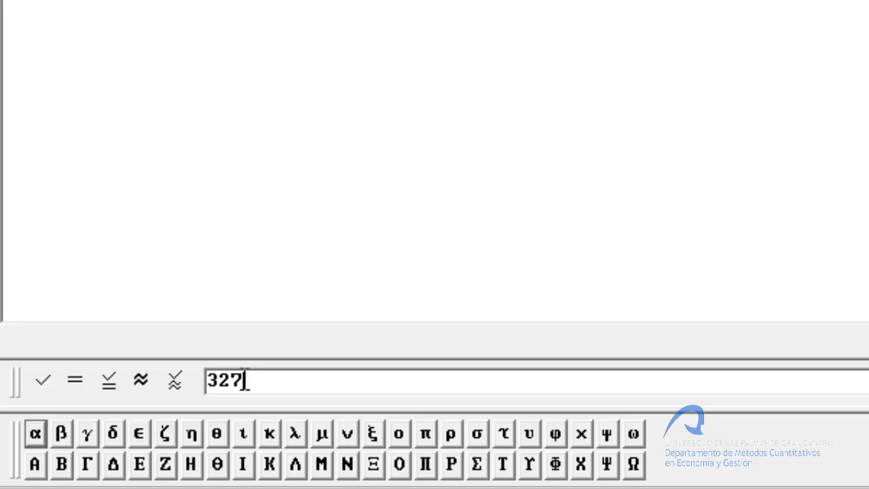
{"action": "type", "text": "-35+"}
{"action": "key", "text": "BackSpace"}
{"action": "type", "text": "*16"}
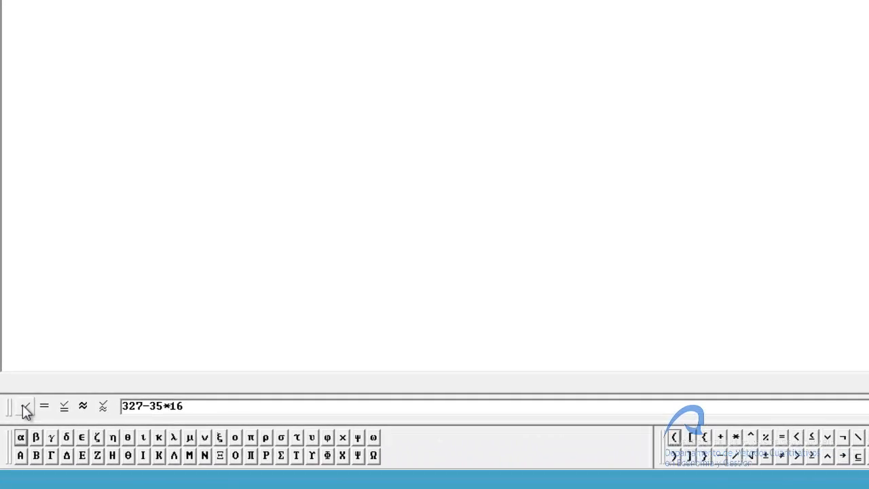
{"action": "left_click", "coordinate": [41, 380]}
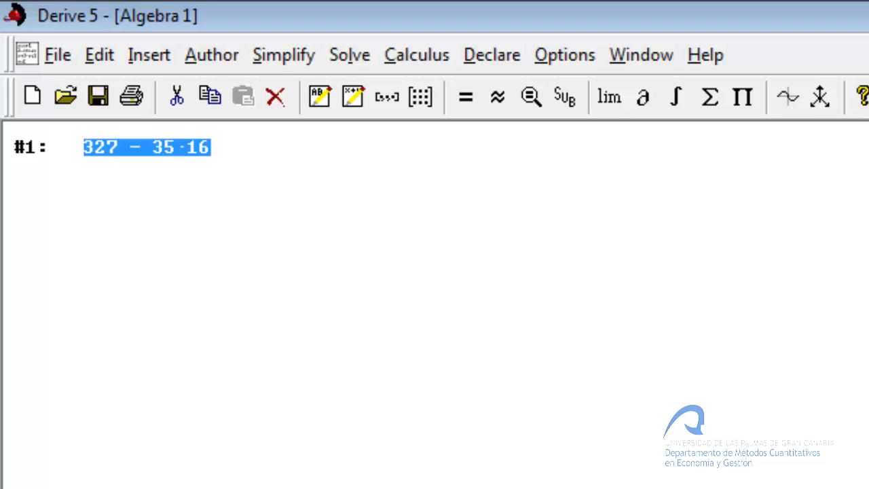
Clear the worksheet and try simplifying 327-35*16, first as result only and again together with its expression, deleting the outputs.
{"action": "left_click", "coordinate": [275, 105]}
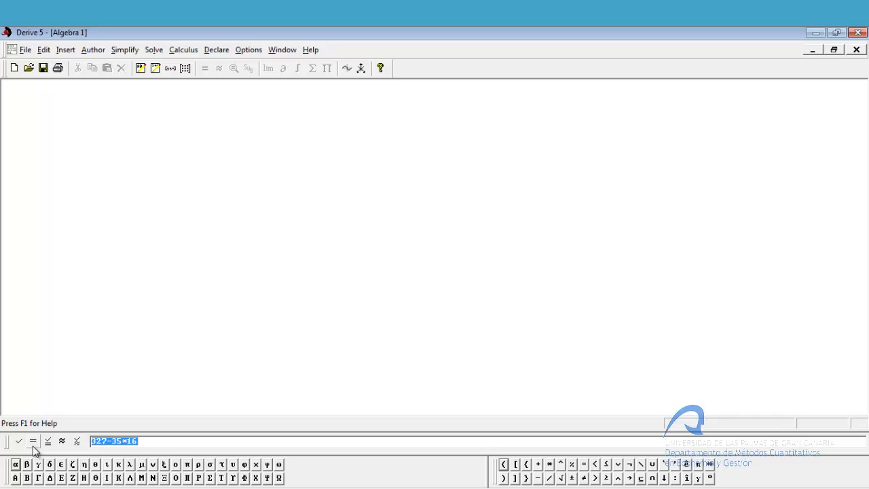
{"action": "left_click", "coordinate": [32, 442]}
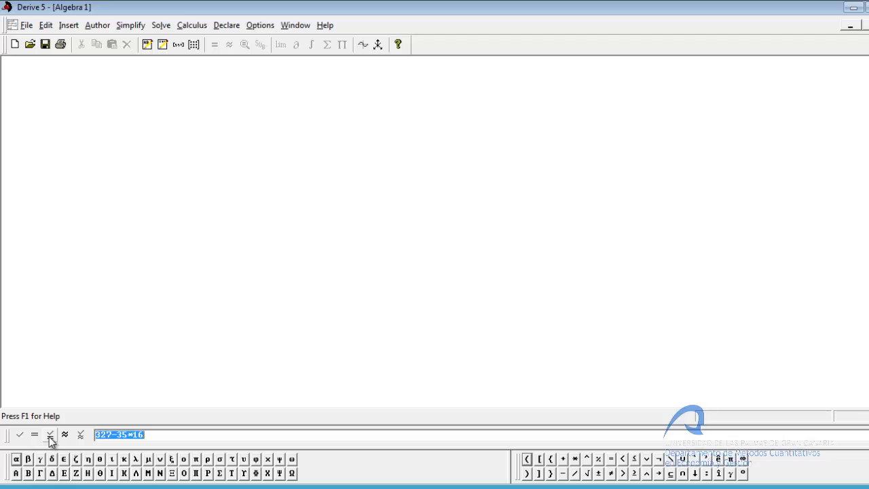
{"action": "left_click", "coordinate": [50, 435]}
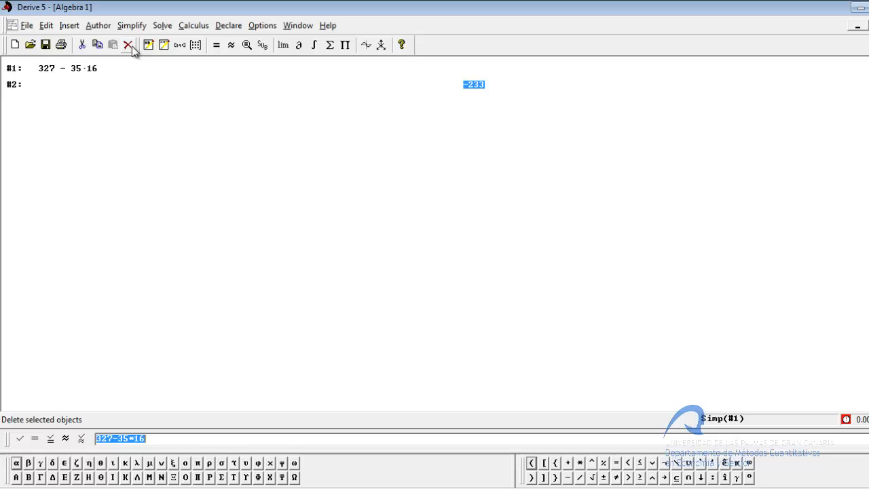
{"action": "left_click", "coordinate": [128, 45]}
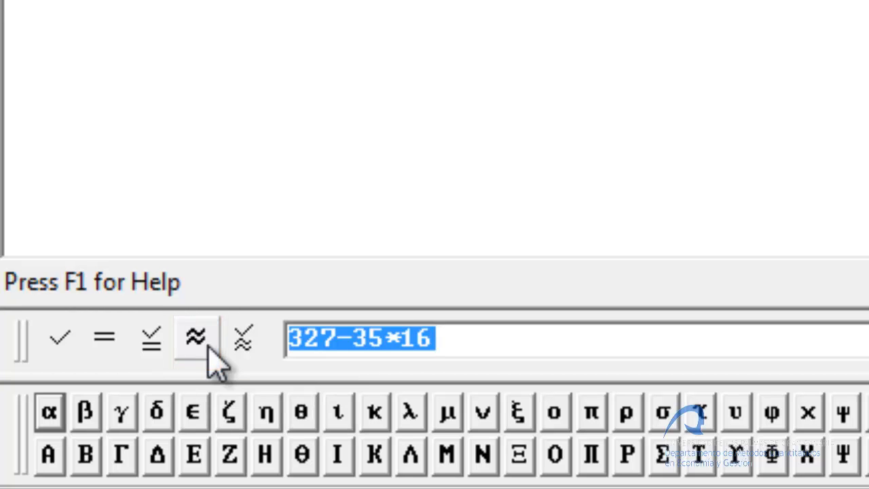
Try approximating 327-35*16, first as result only and again together with its expression, deleting the outputs each time.
{"action": "left_click", "coordinate": [201, 346]}
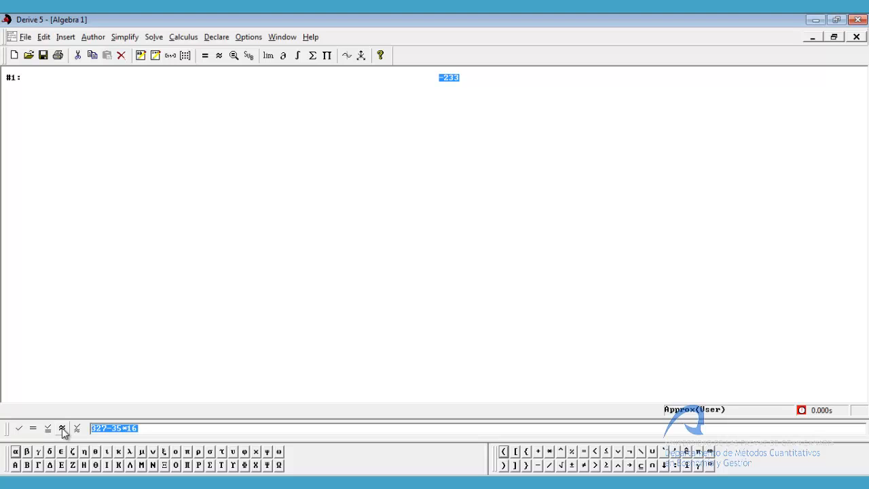
{"action": "left_click", "coordinate": [123, 55]}
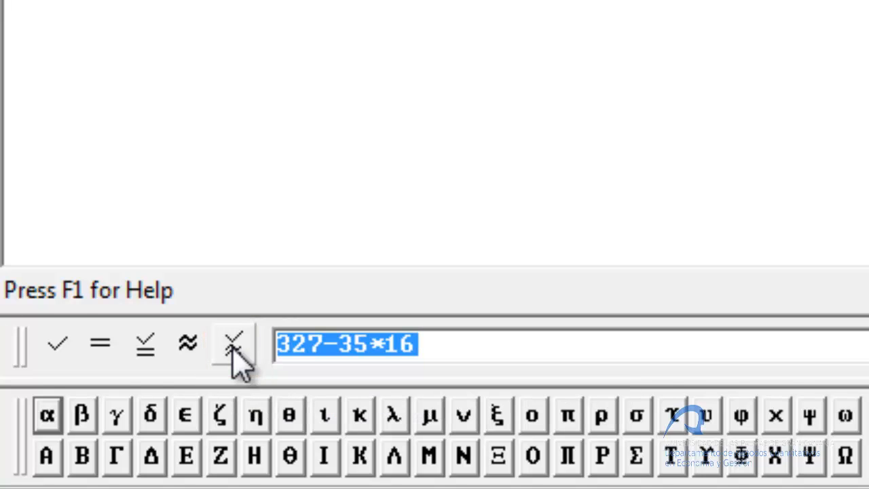
{"action": "left_click", "coordinate": [233, 344]}
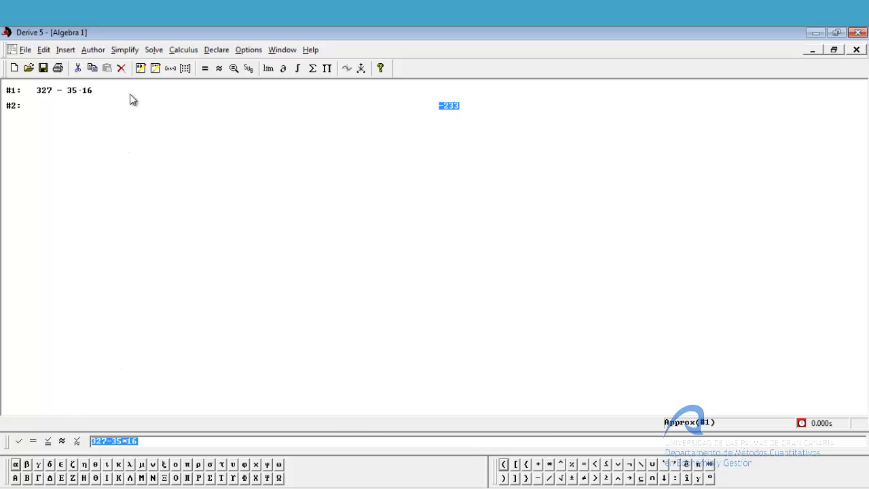
{"action": "left_click", "coordinate": [121, 68]}
{"action": "left_click", "coordinate": [122, 70]}
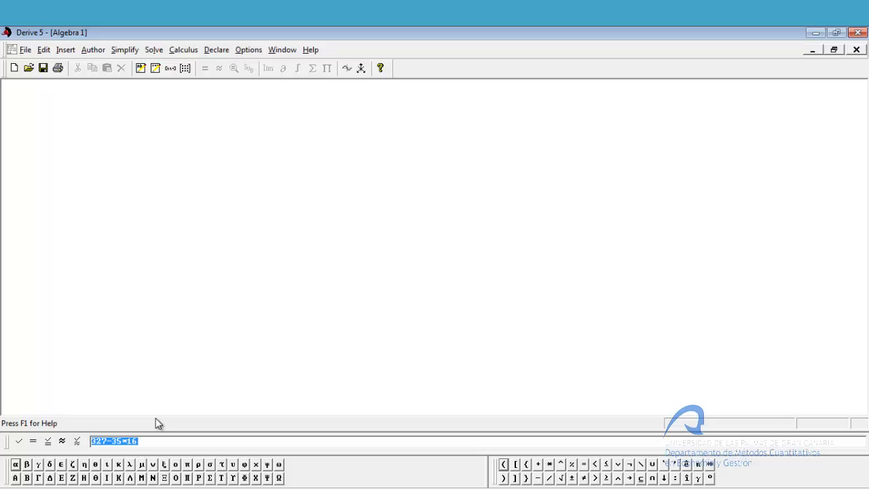
Author 327-35*16 unevaluated in the worksheet and add only the simplified result of 23+15.
{"action": "key", "text": "Return"}
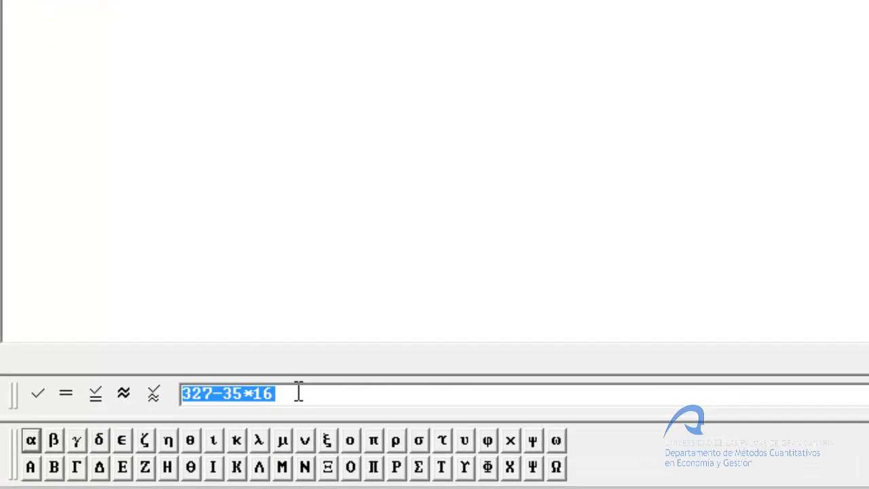
{"action": "type", "text": "23+"}
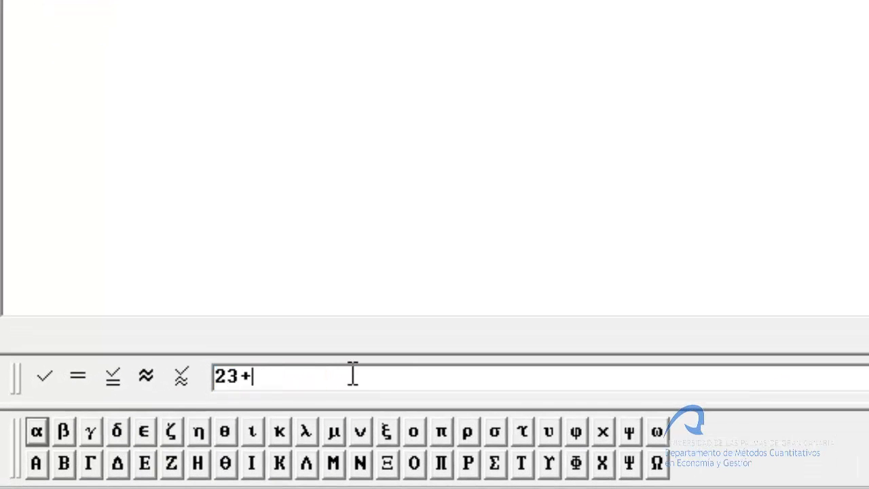
{"action": "type", "text": "15"}
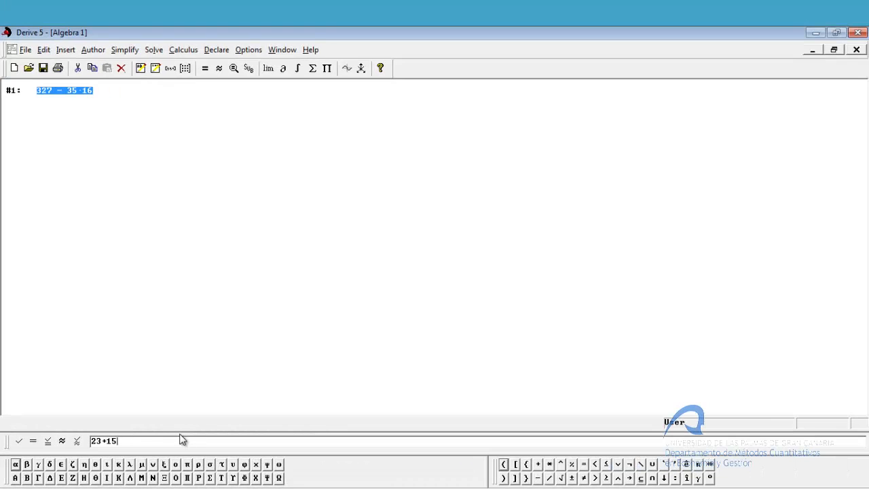
{"action": "left_click", "coordinate": [30, 442]}
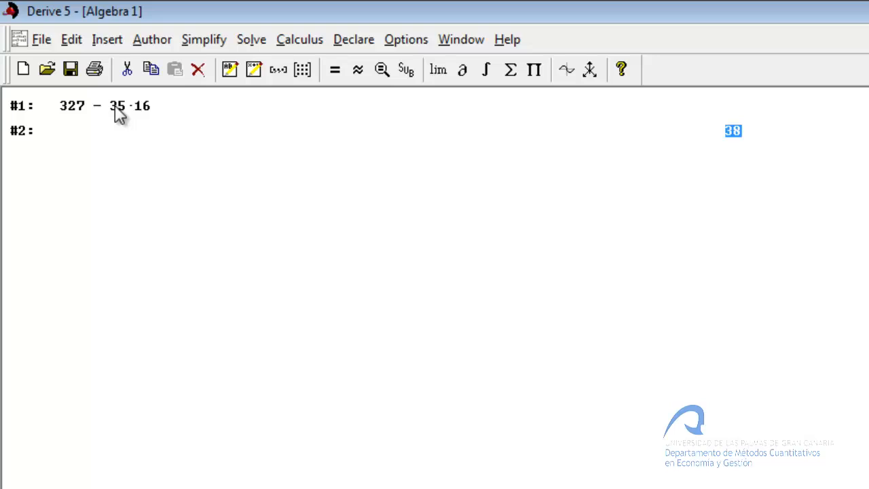
Simplify the existing worksheet expression 327-35*16 and copy that expression into the entry line.
{"action": "left_click", "coordinate": [117, 109]}
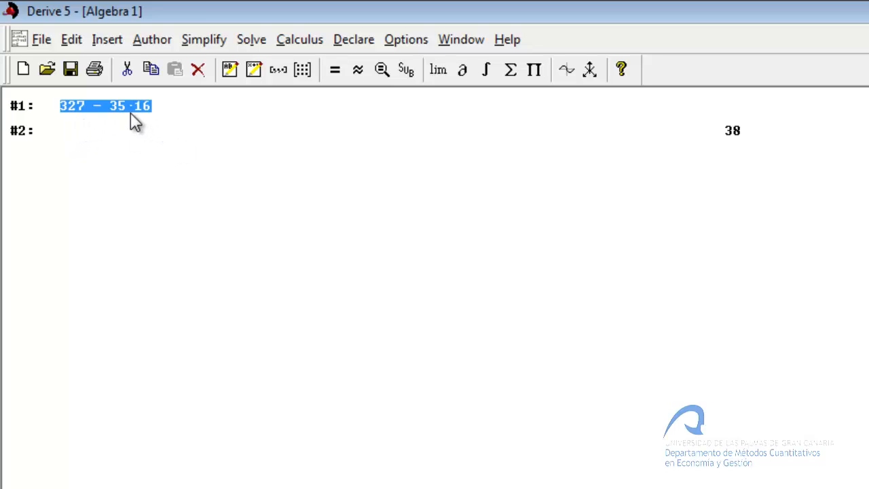
{"action": "left_click", "coordinate": [336, 72]}
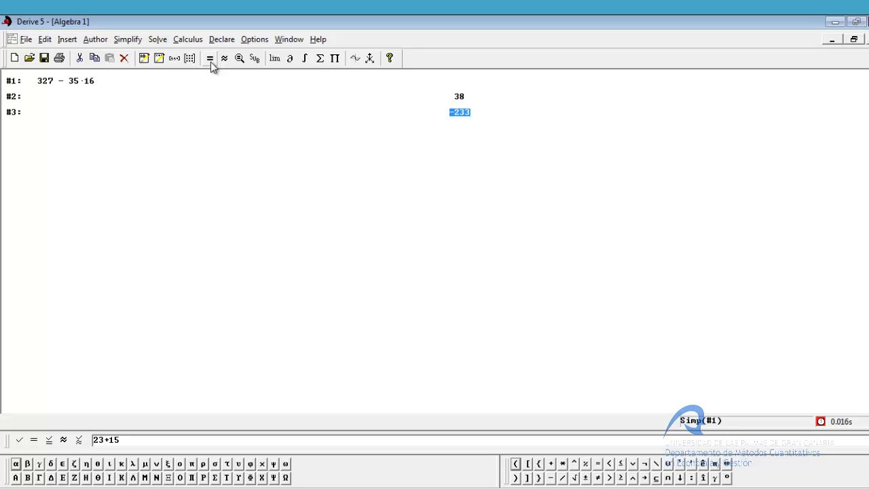
{"action": "left_click", "coordinate": [71, 84]}
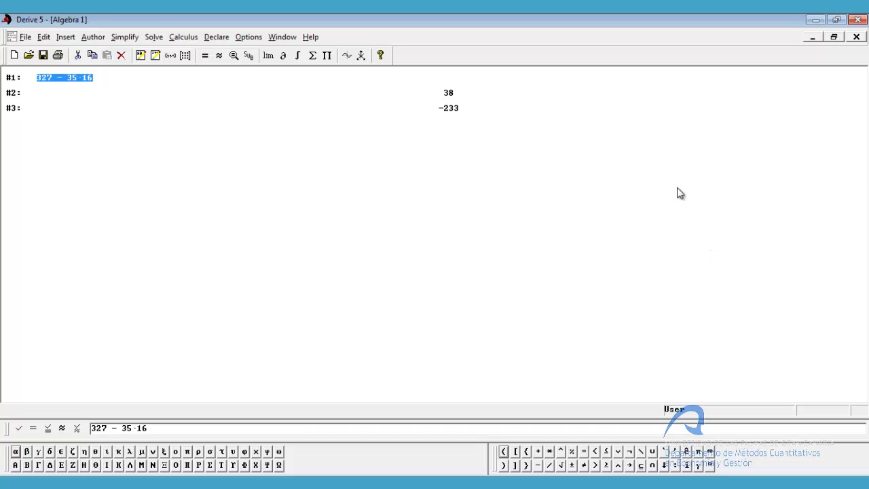
Clear the entry line and insert the worksheet result -233 into it, first plain and again enclosed in parentheses.
{"action": "left_click", "coordinate": [450, 109]}
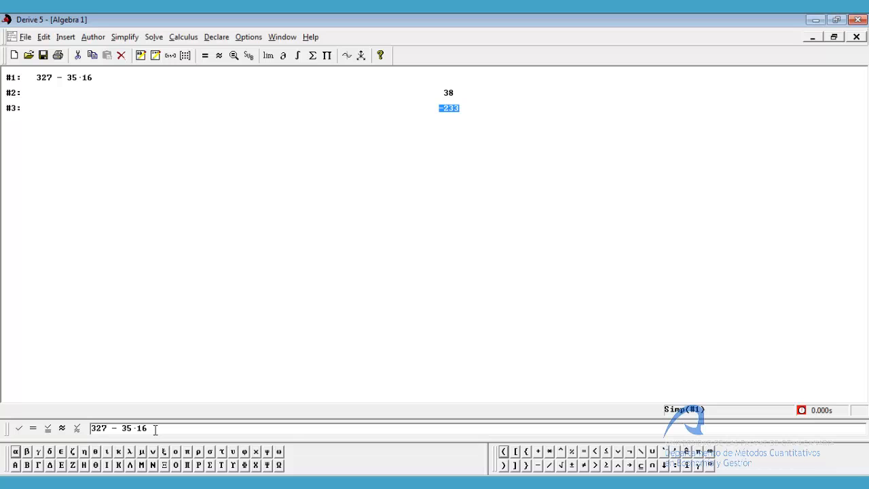
{"action": "left_click_drag", "start_coordinate": [155, 428], "coordinate": [55, 414]}
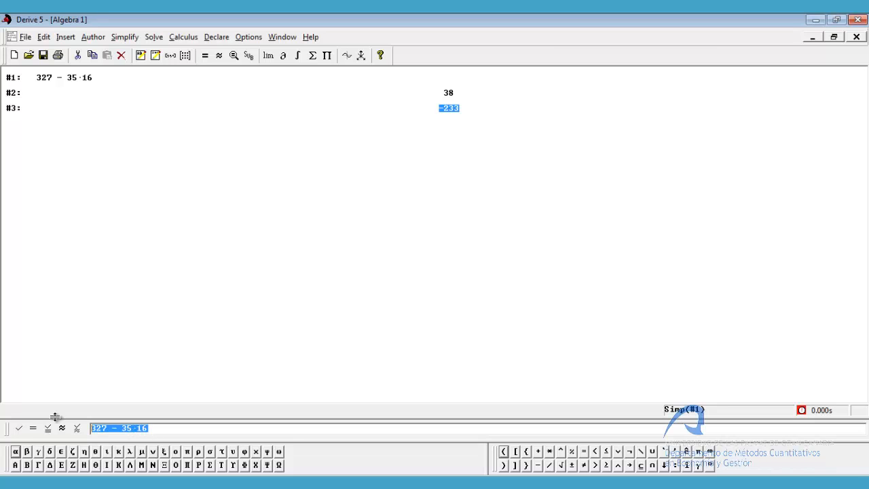
{"action": "key", "text": "Delete"}
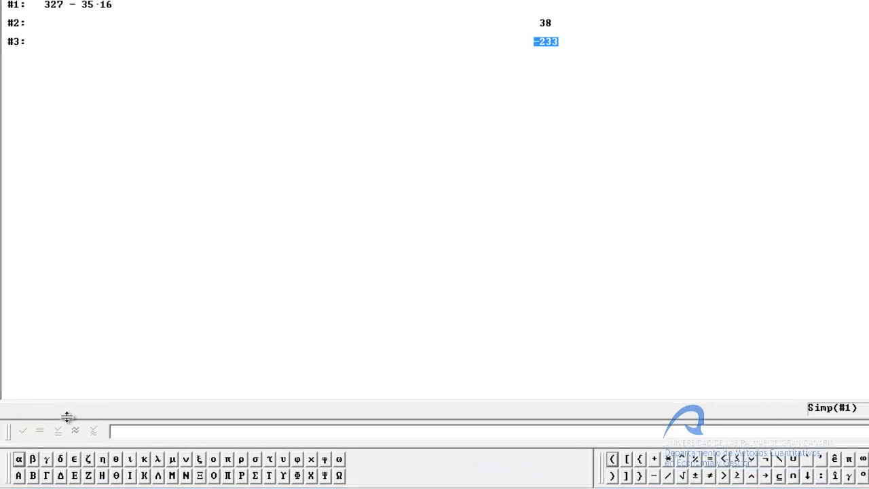
{"action": "key", "text": "F3"}
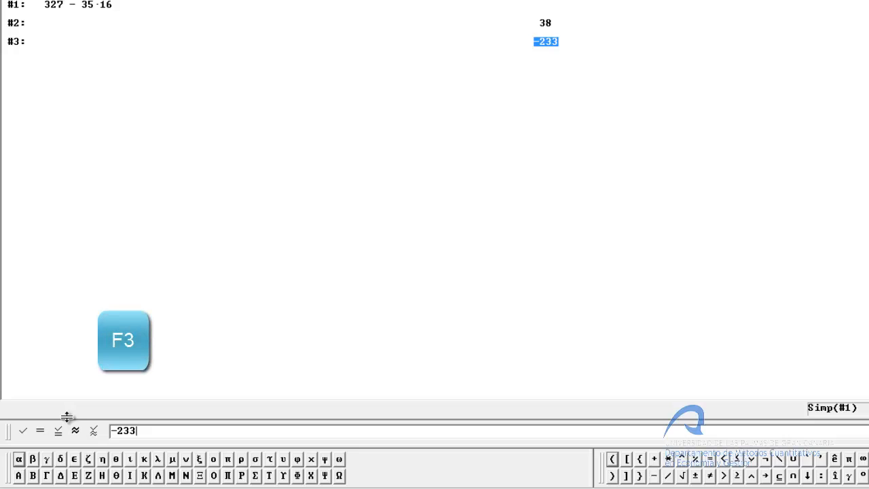
{"action": "key", "text": "F4"}
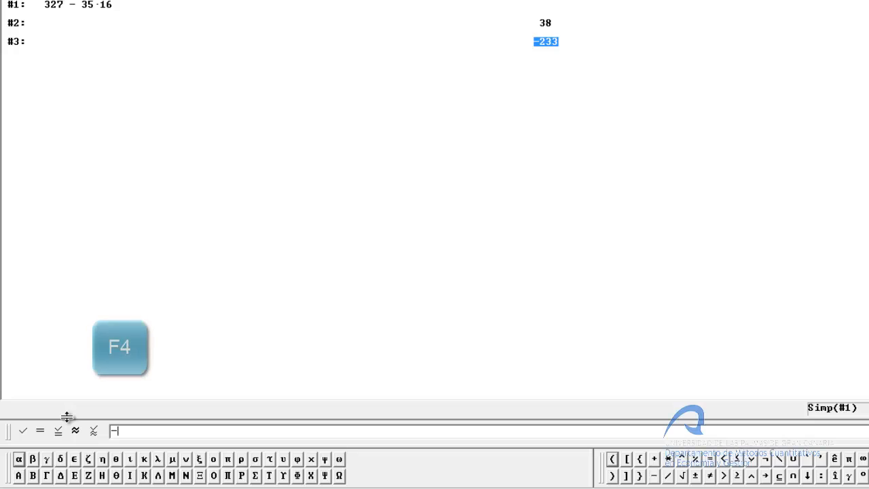
{"action": "key", "text": "BackSpace"}
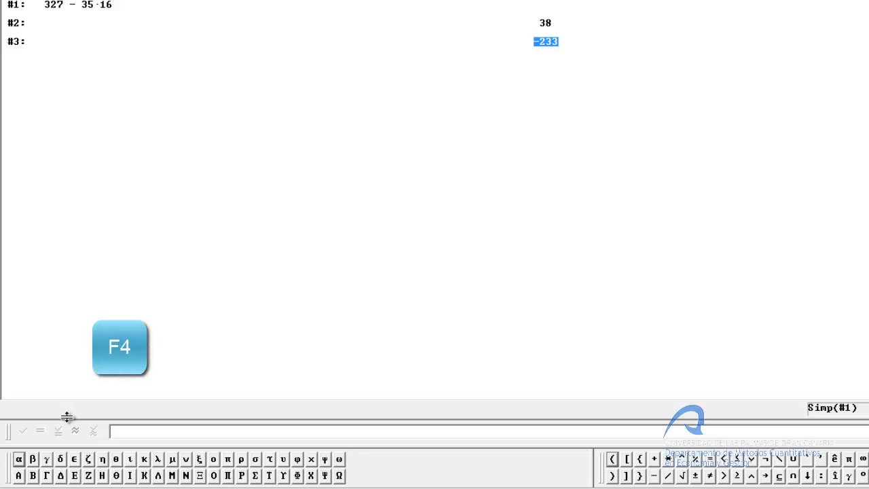
{"action": "key", "text": "F4"}
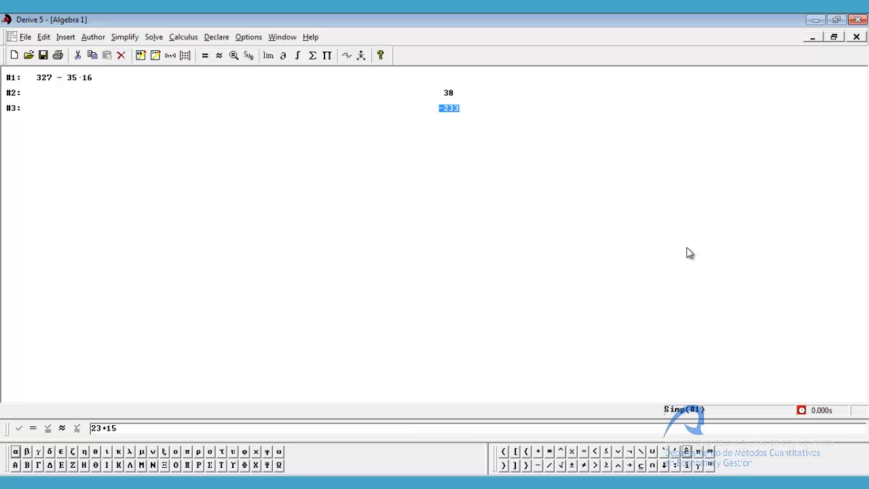
Delete all the expressions from the worksheet.
{"action": "left_click", "coordinate": [123, 58]}
{"action": "left_click", "coordinate": [123, 58]}
{"action": "left_click", "coordinate": [123, 59]}
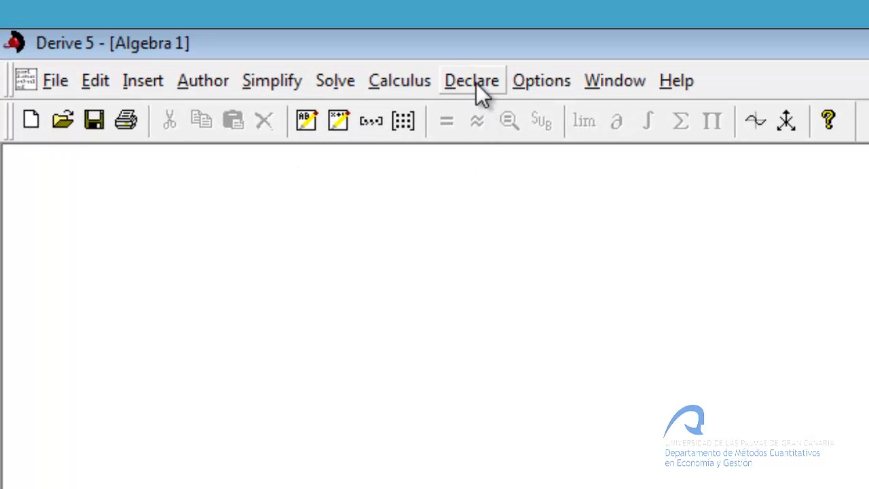
Declare the function f(x) with the definition 1/(1+ê^(1/x)), using the exponential constant ê.
{"action": "left_click", "coordinate": [473, 81]}
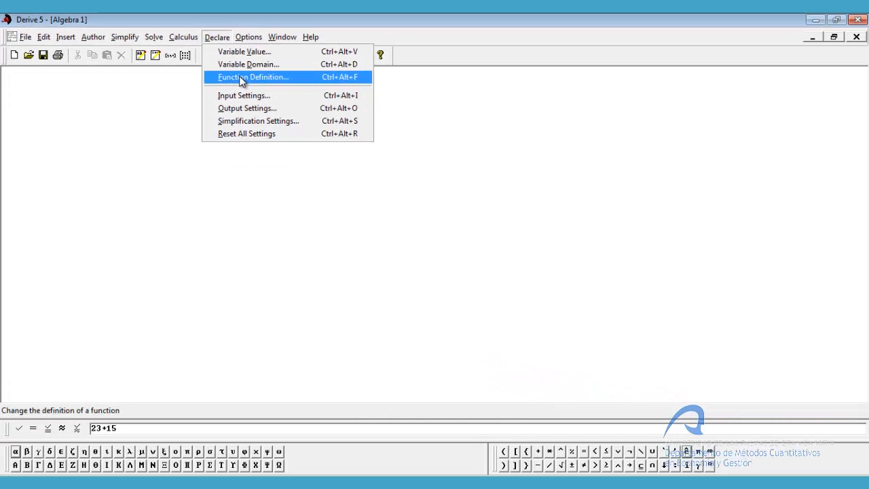
{"action": "left_click", "coordinate": [241, 78]}
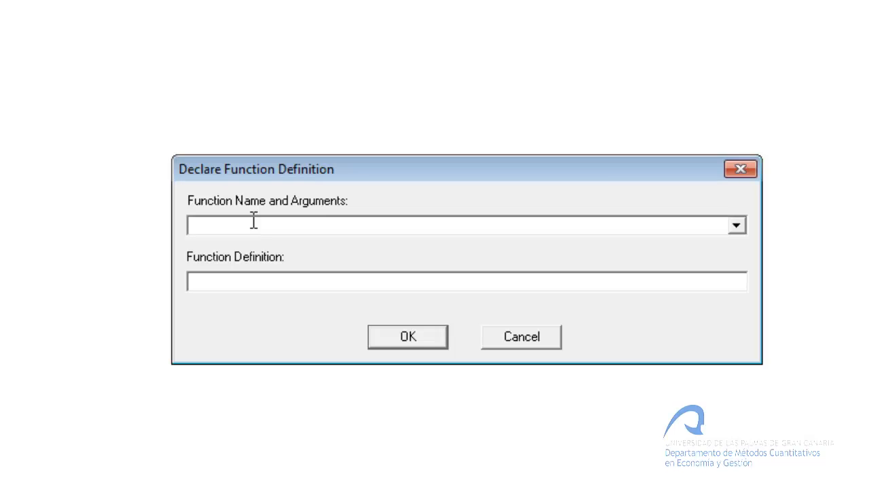
{"action": "type", "text": "f(x)"}
{"action": "left_click", "coordinate": [202, 284]}
{"action": "type", "text": "1"}
{"action": "type", "text": "^("}
{"action": "type", "text": "1+"}
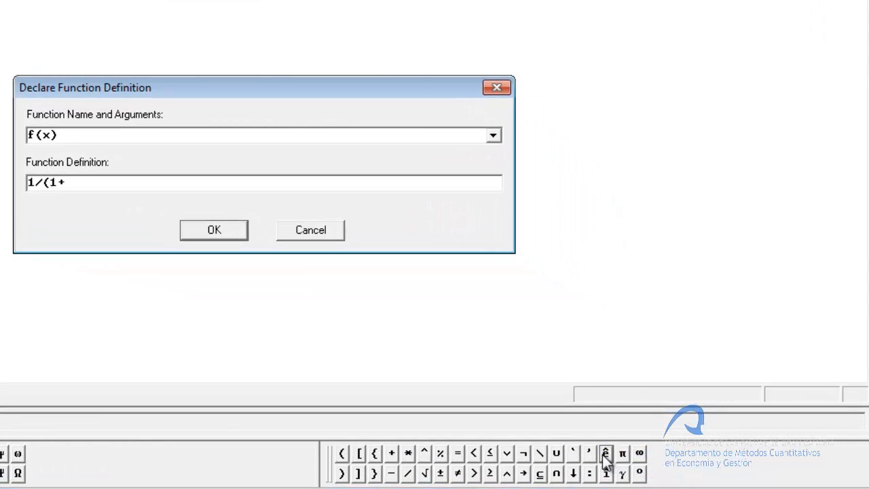
{"action": "left_click", "coordinate": [604, 454]}
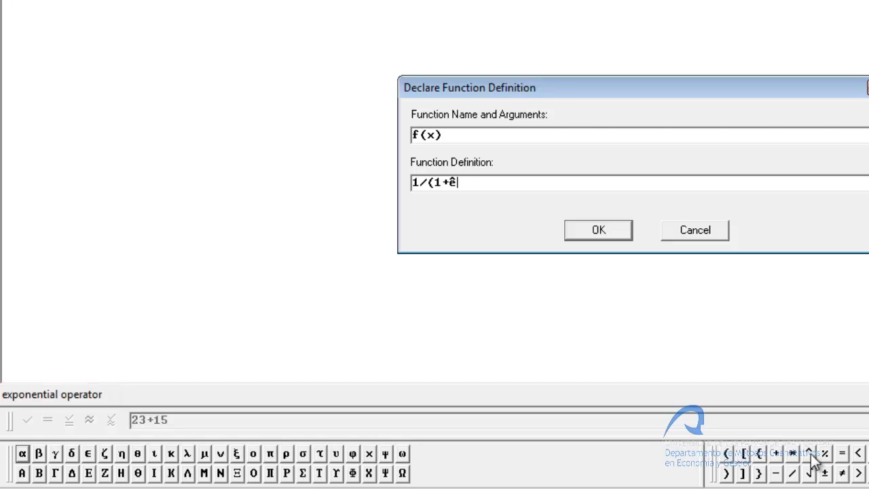
{"action": "key", "text": "shift+asciicircum"}
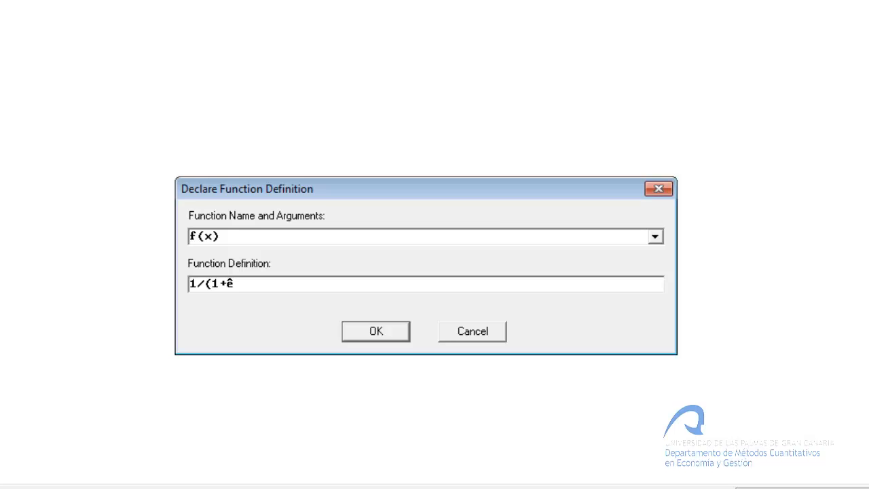
{"action": "type", "text": "^(1/x))"}
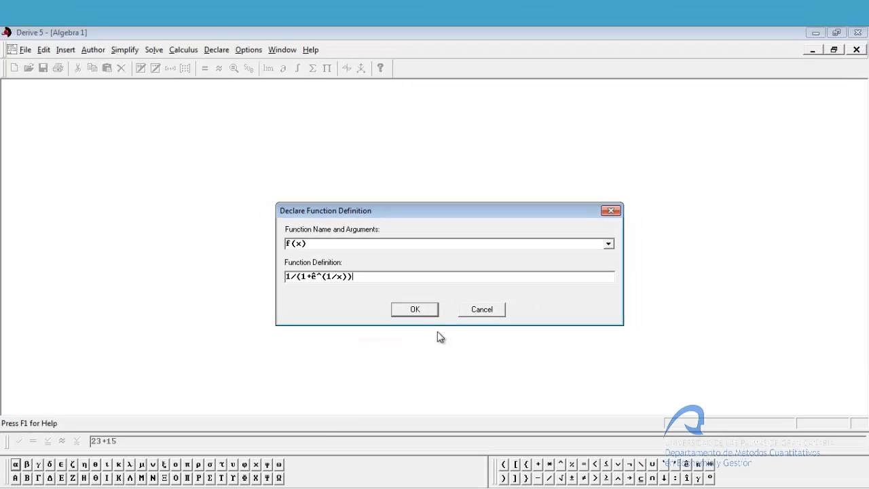
{"action": "left_click", "coordinate": [415, 309]}
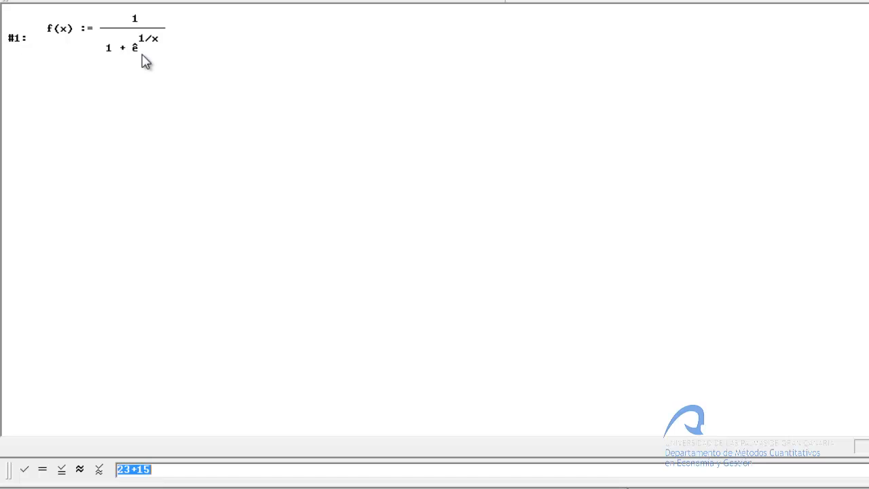
Author f(x) as a new expression in the worksheet.
{"action": "type", "text": "f(x)"}
{"action": "key", "text": "Return"}
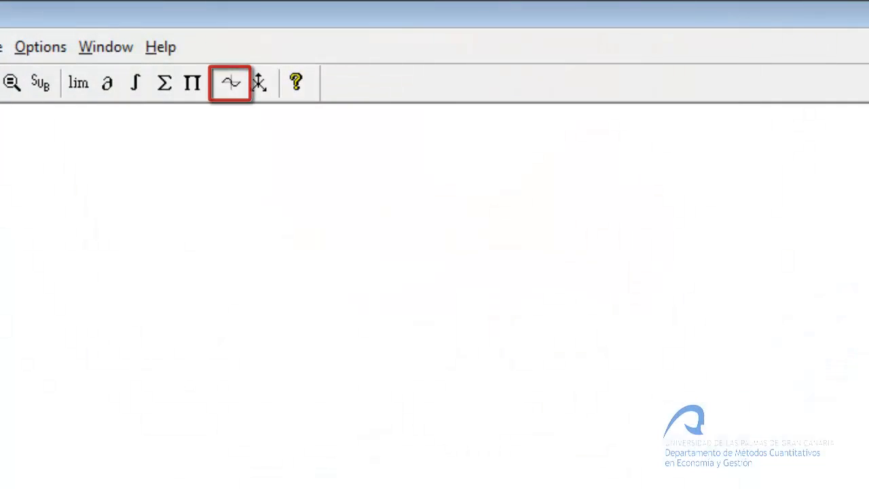
Open a 2D-plot window and plot the function f(x) in it.
{"action": "left_click", "coordinate": [229, 84]}
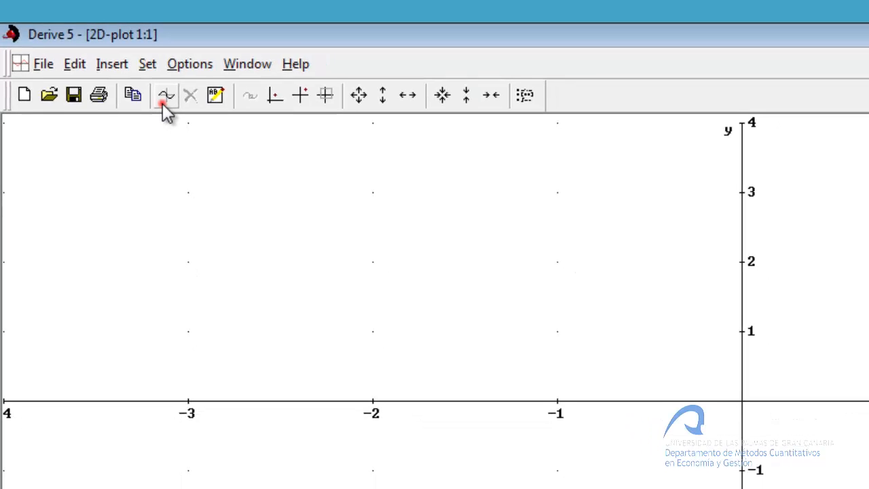
{"action": "left_click", "coordinate": [180, 105]}
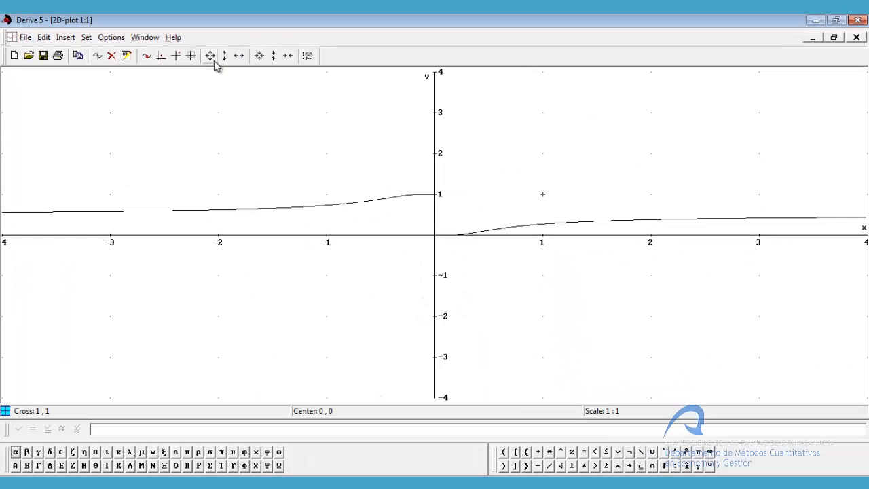
Zoom the plot out once and in twice along both axes, and return to the algebra worksheet.
{"action": "left_click", "coordinate": [212, 57]}
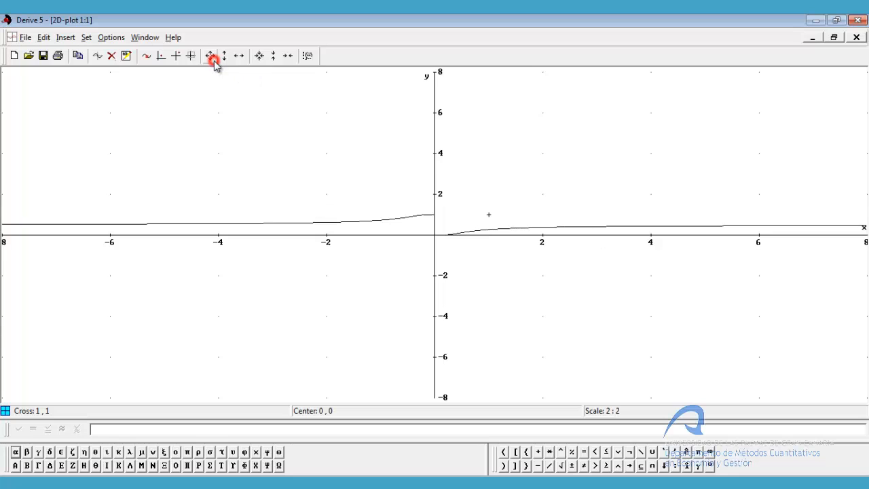
{"action": "left_click", "coordinate": [259, 57]}
{"action": "left_click", "coordinate": [260, 57]}
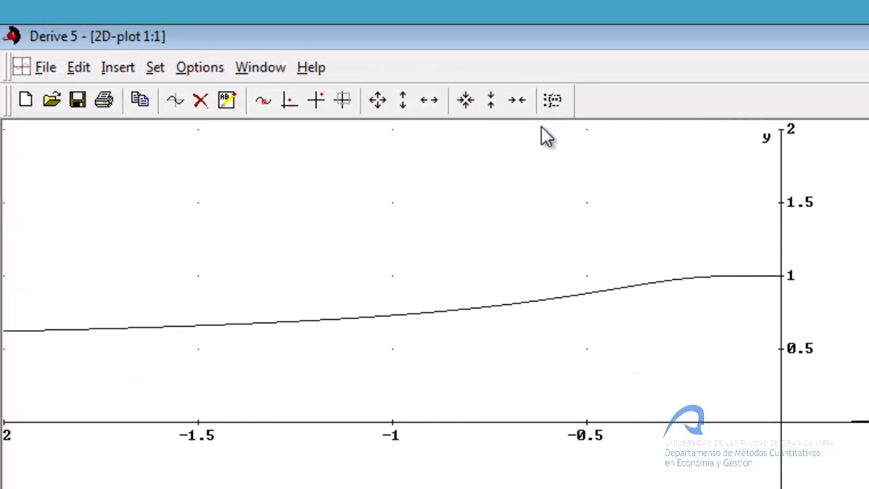
{"action": "left_click", "coordinate": [560, 106]}
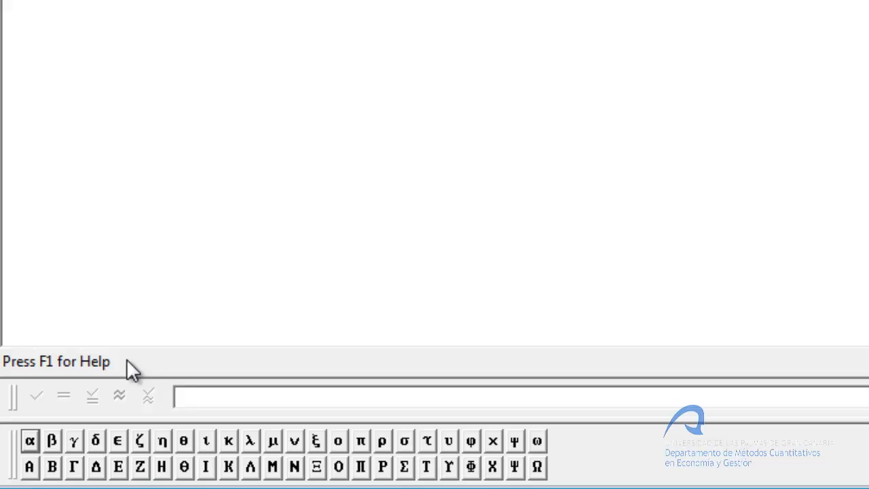
Author f(1) as a new expression in the worksheet and simplify it.
{"action": "left_click", "coordinate": [196, 399]}
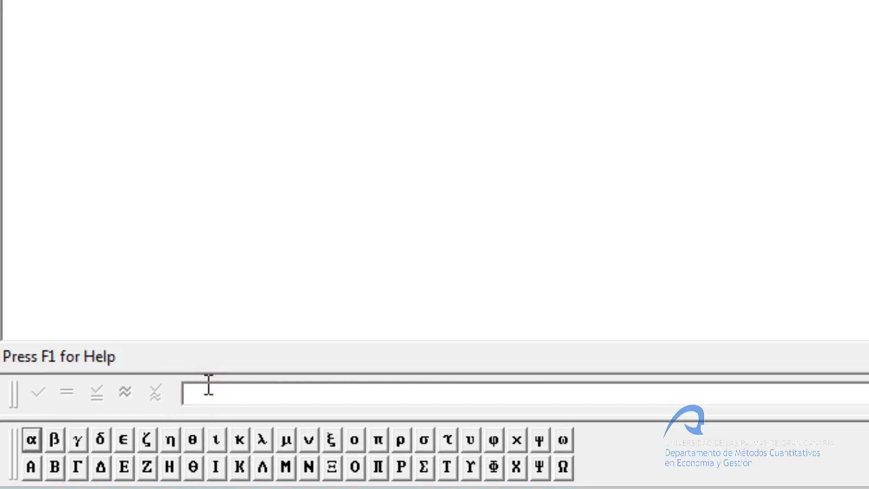
{"action": "type", "text": "f("}
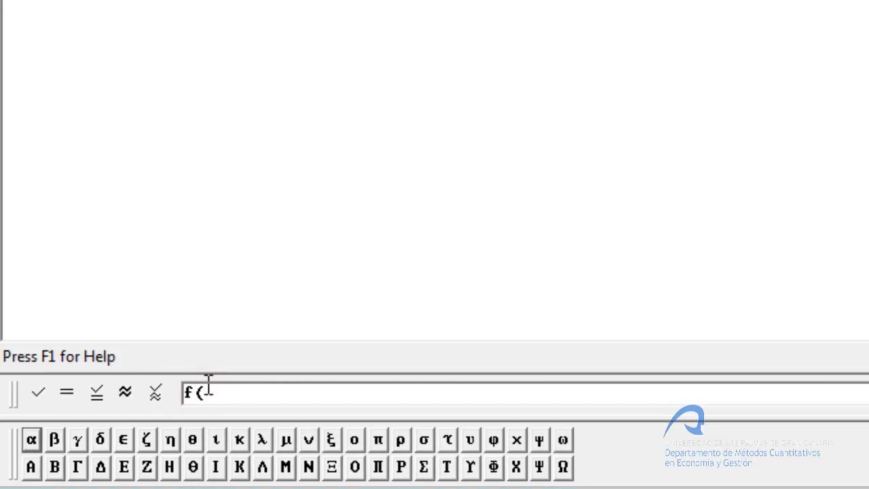
{"action": "type", "text": "1)"}
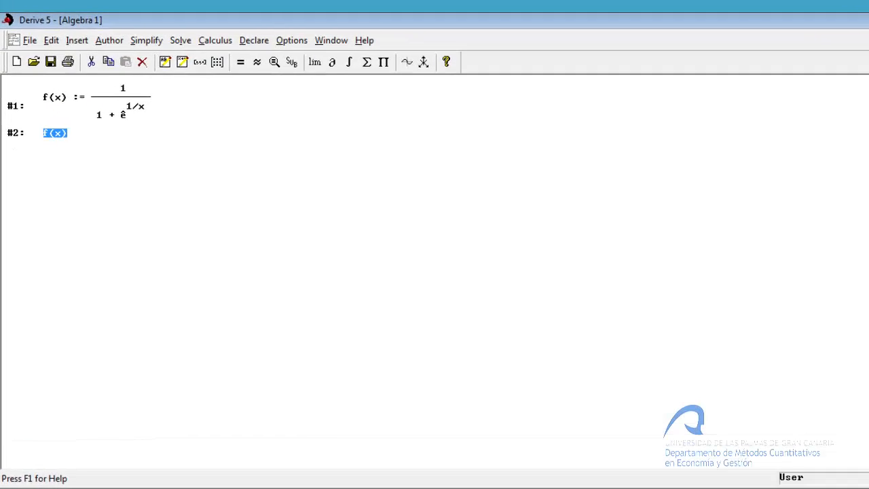
{"action": "key", "text": "Return"}
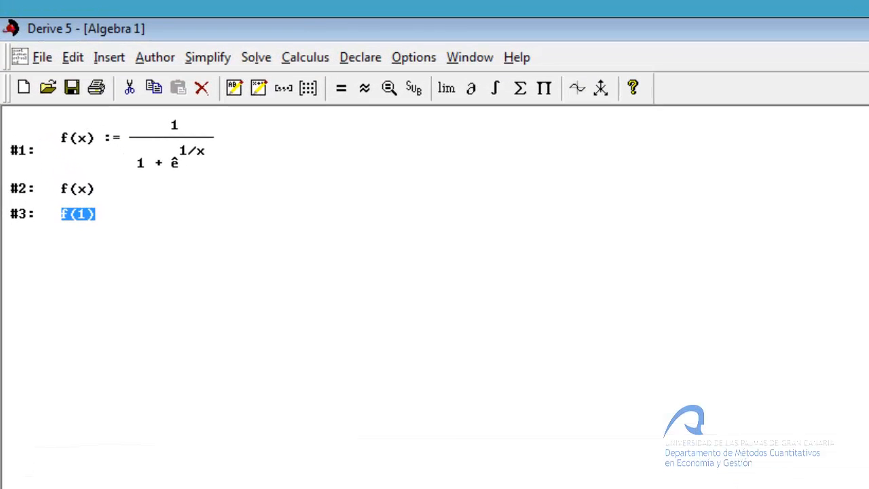
{"action": "left_click", "coordinate": [342, 89]}
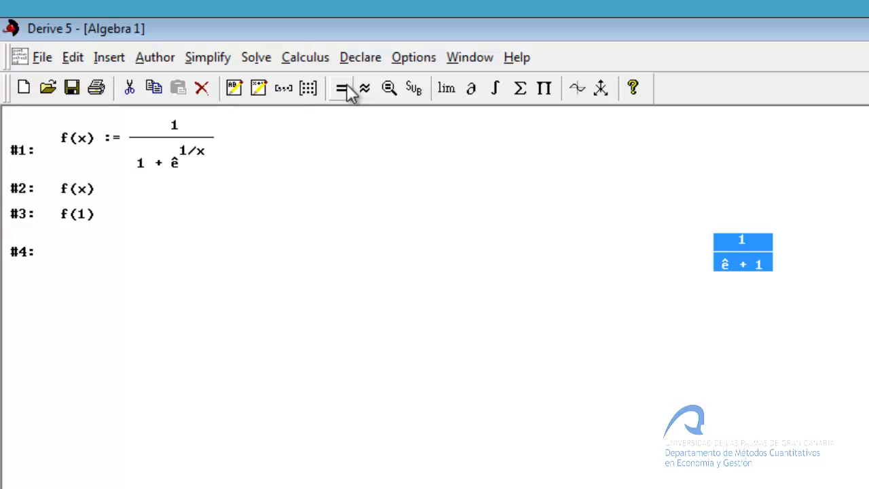
Compute the simplified limit of expression f(x) for variable x at limit point 0, approaching from both sides.
{"action": "left_click", "coordinate": [79, 192]}
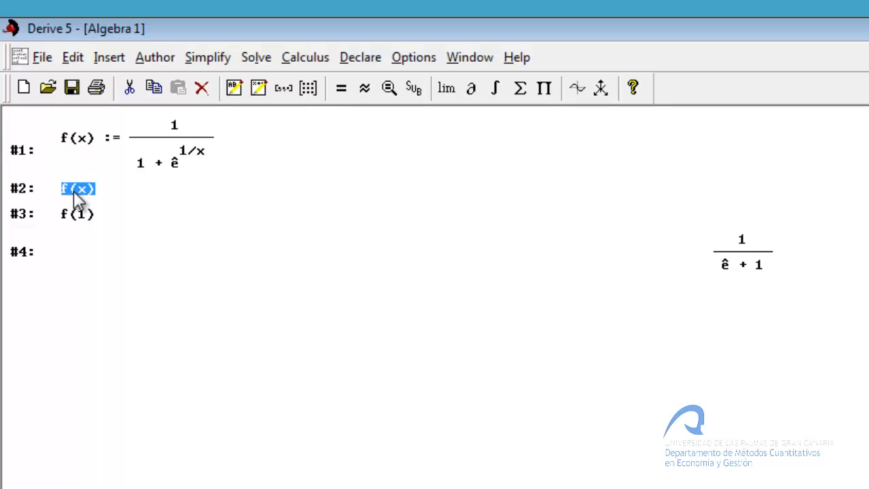
{"action": "left_click", "coordinate": [307, 59]}
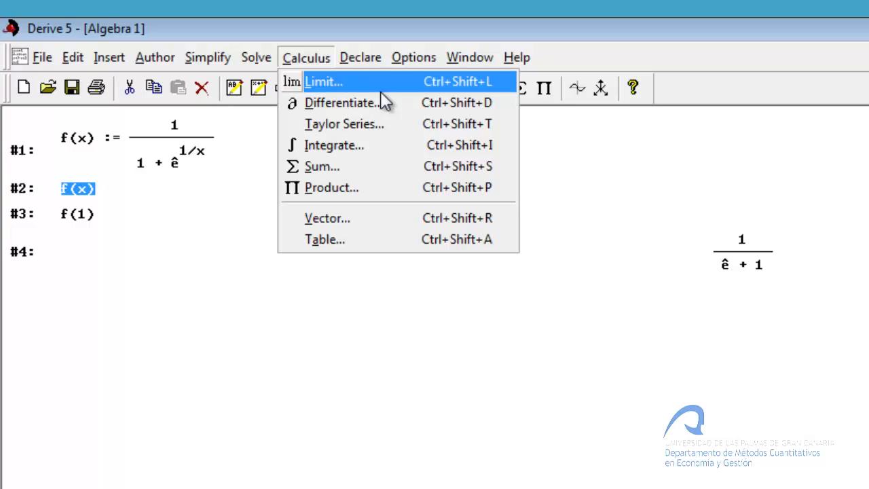
{"action": "left_click", "coordinate": [572, 144]}
{"action": "left_click", "coordinate": [74, 190]}
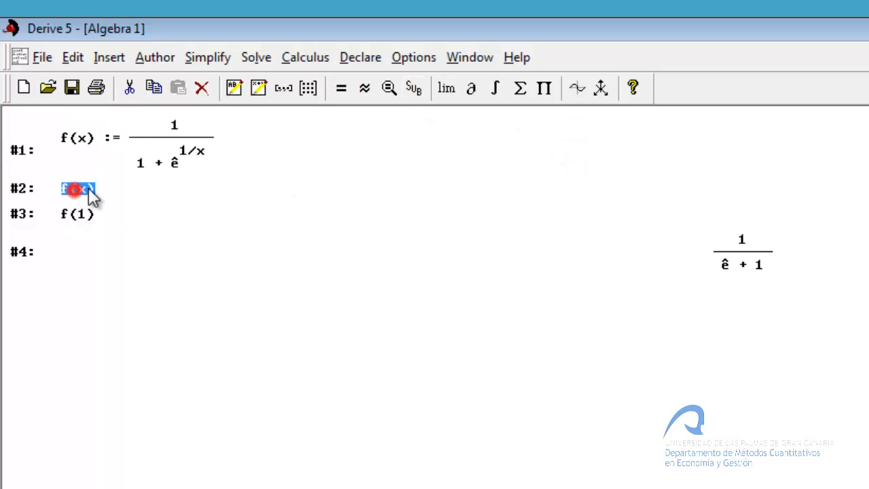
{"action": "left_click", "coordinate": [445, 90]}
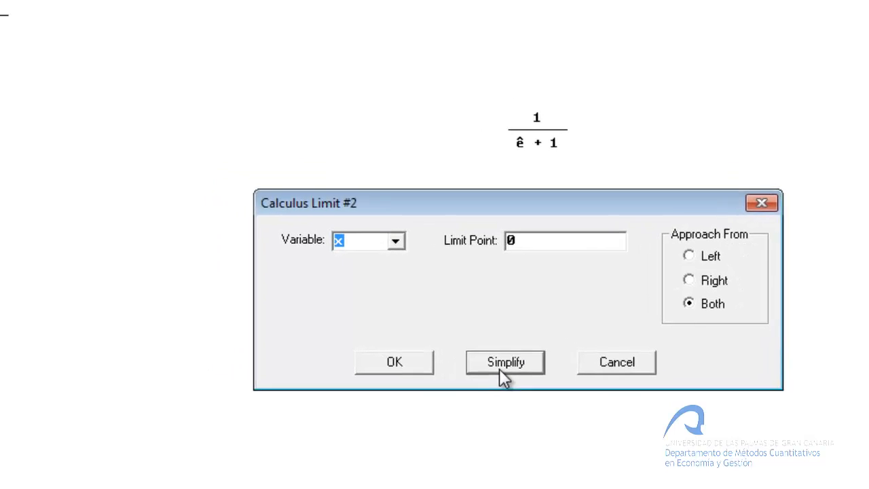
{"action": "left_click", "coordinate": [449, 339]}
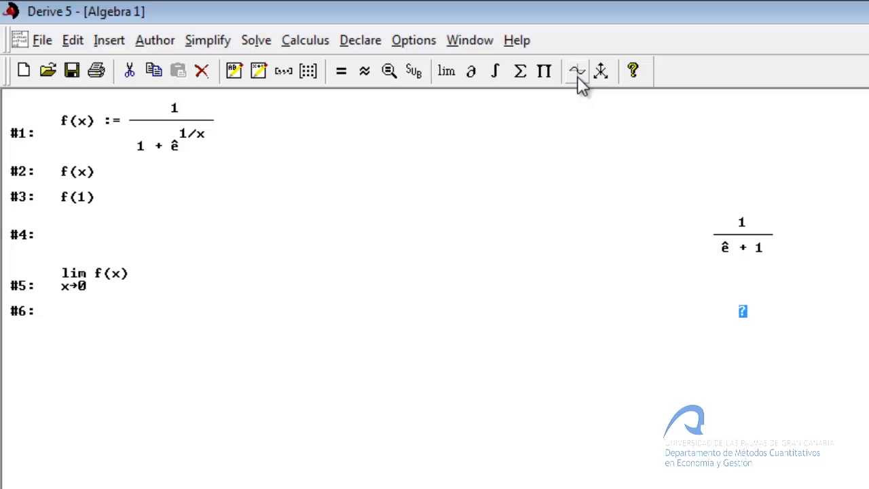
Embed the 2D plot of f(x) in the worksheet and return to the algebra window.
{"action": "left_click", "coordinate": [577, 76]}
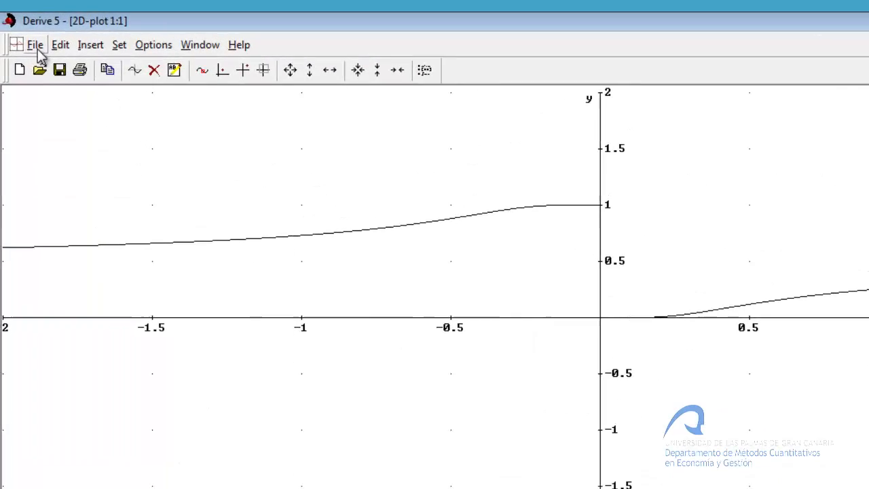
{"action": "left_click", "coordinate": [36, 47]}
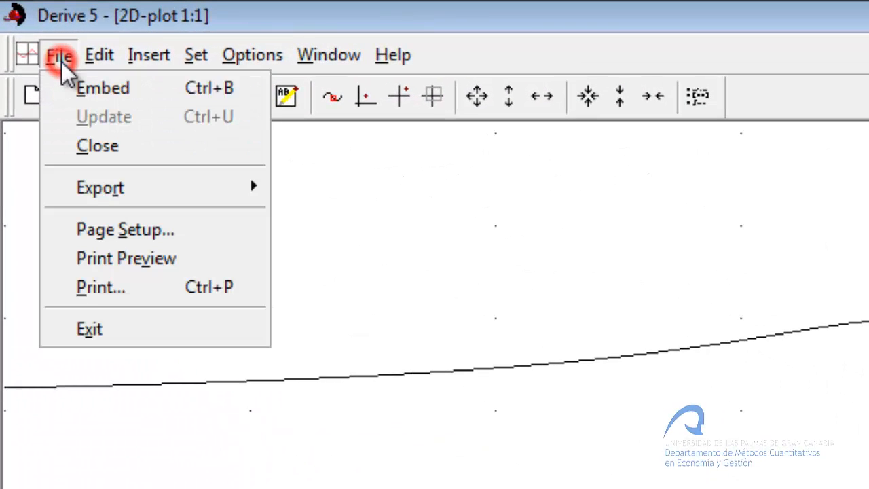
{"action": "left_click", "coordinate": [119, 91]}
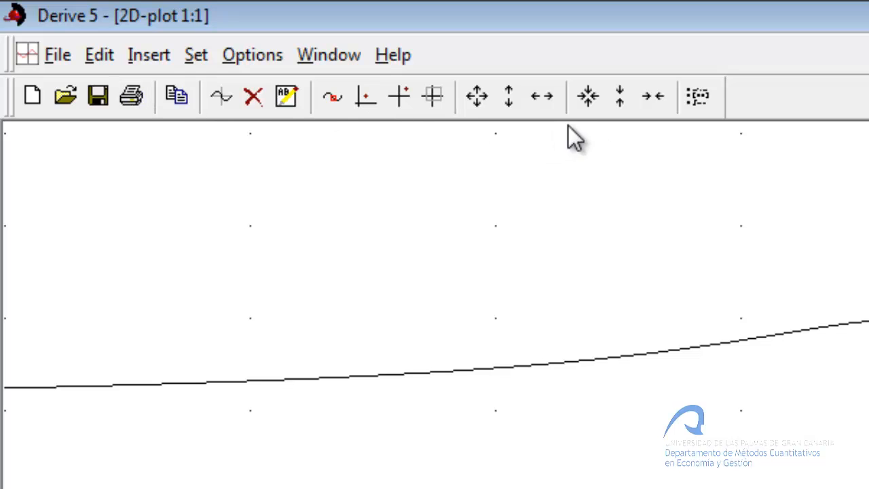
{"action": "left_click", "coordinate": [697, 96]}
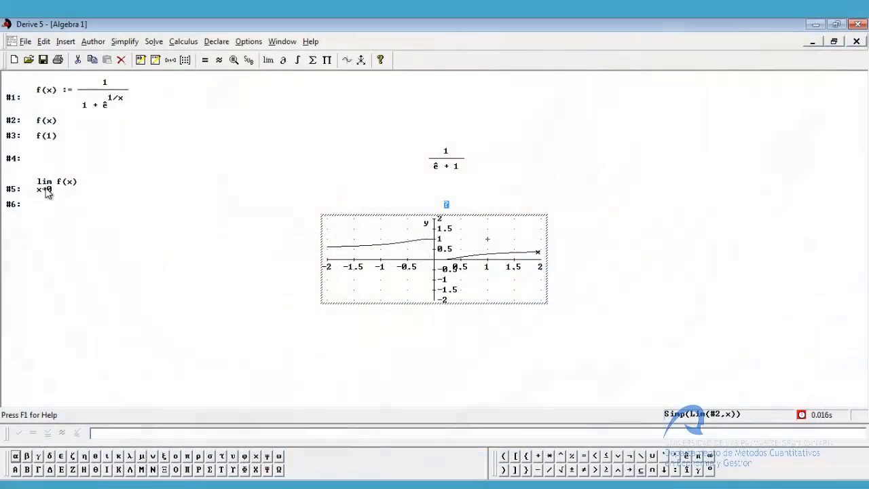
Compute the simplified first-order derivative of expression f(x) with respect to x.
{"action": "left_click", "coordinate": [45, 126]}
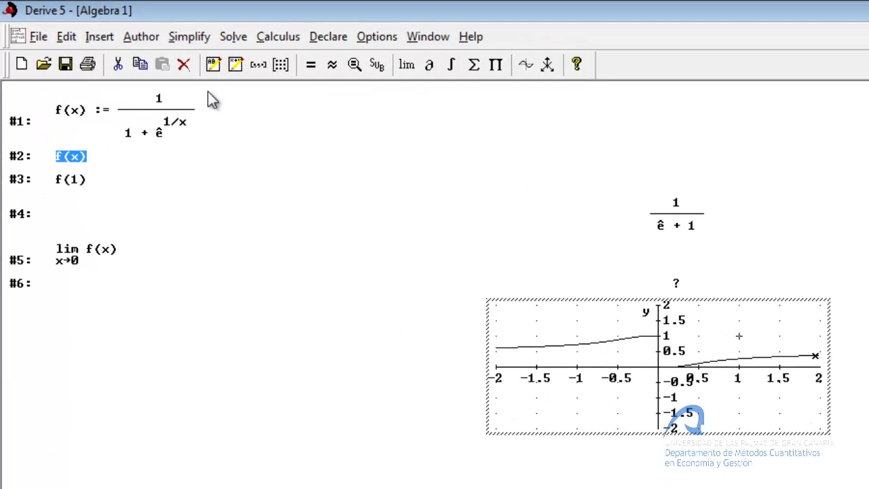
{"action": "left_click", "coordinate": [278, 37]}
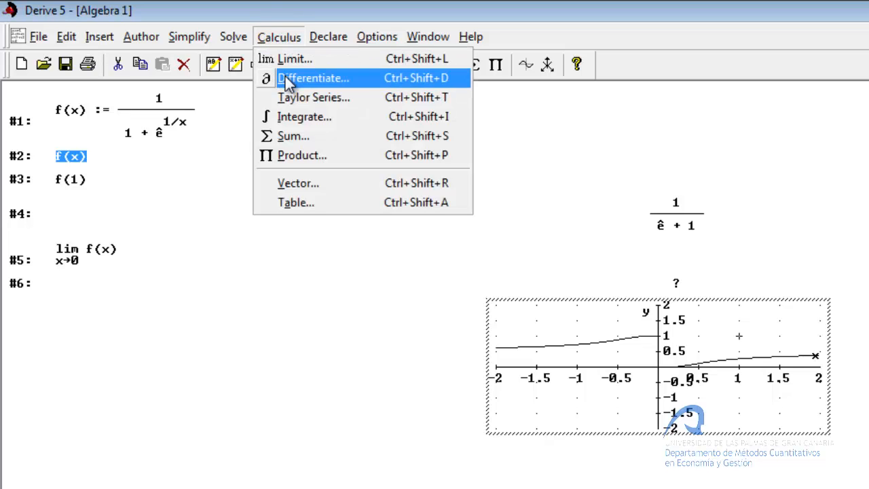
{"action": "left_click", "coordinate": [532, 129]}
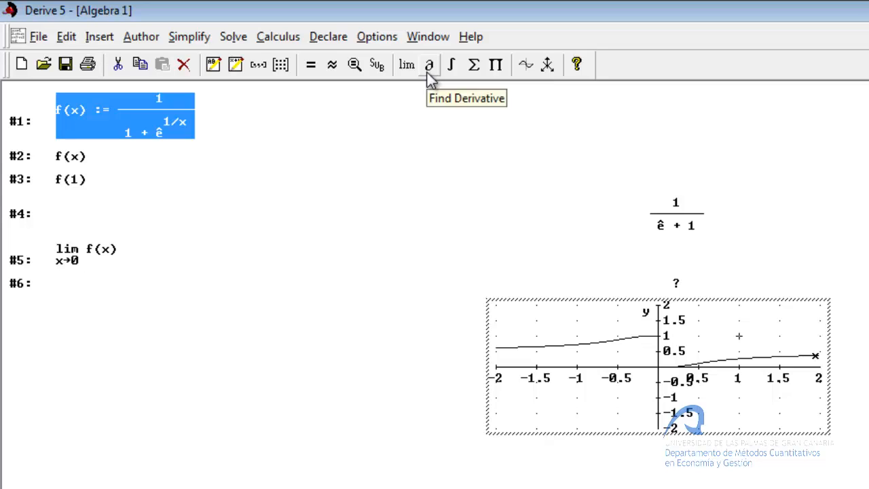
{"action": "left_click", "coordinate": [72, 158]}
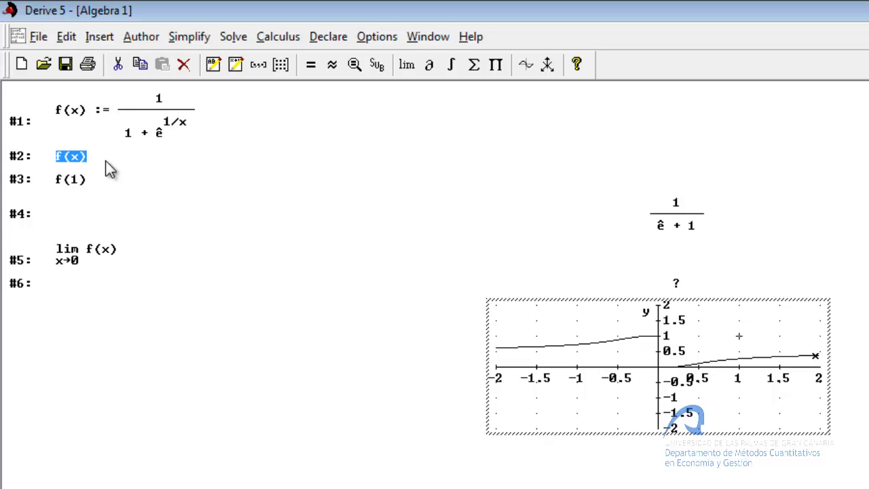
{"action": "left_click", "coordinate": [428, 72]}
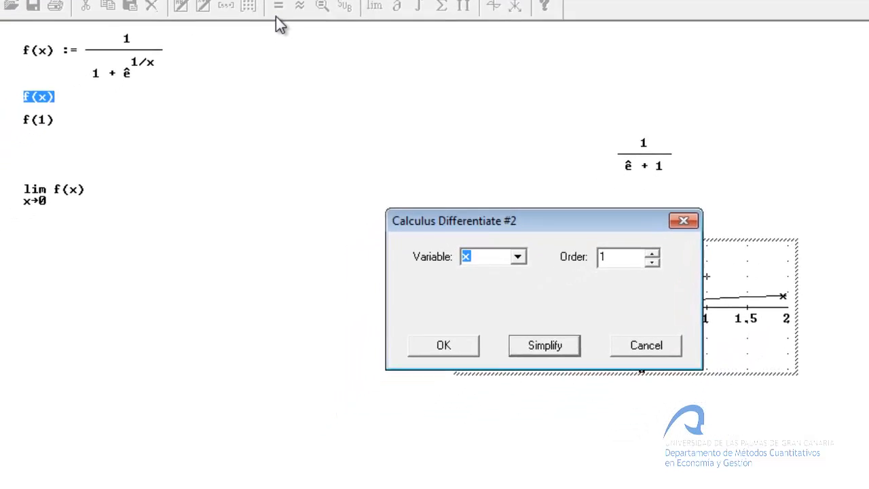
{"action": "left_click", "coordinate": [576, 316]}
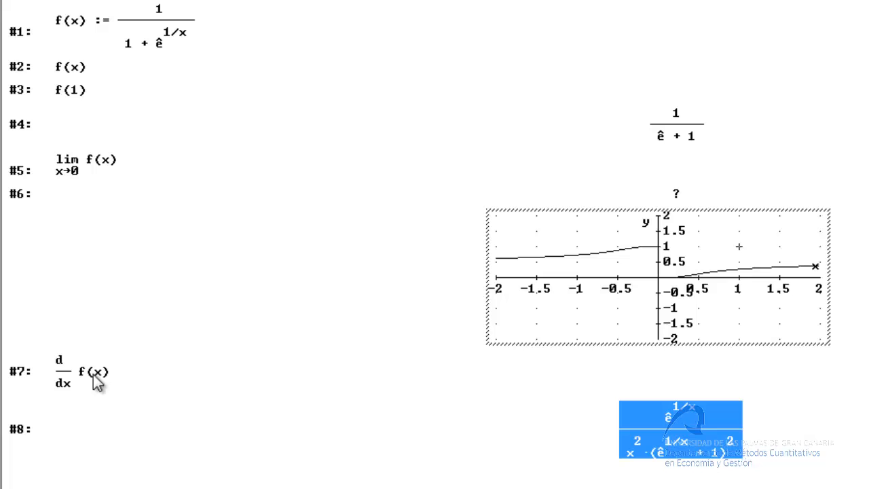
{"action": "left_click", "coordinate": [94, 375]}
{"action": "left_click", "coordinate": [680, 448]}
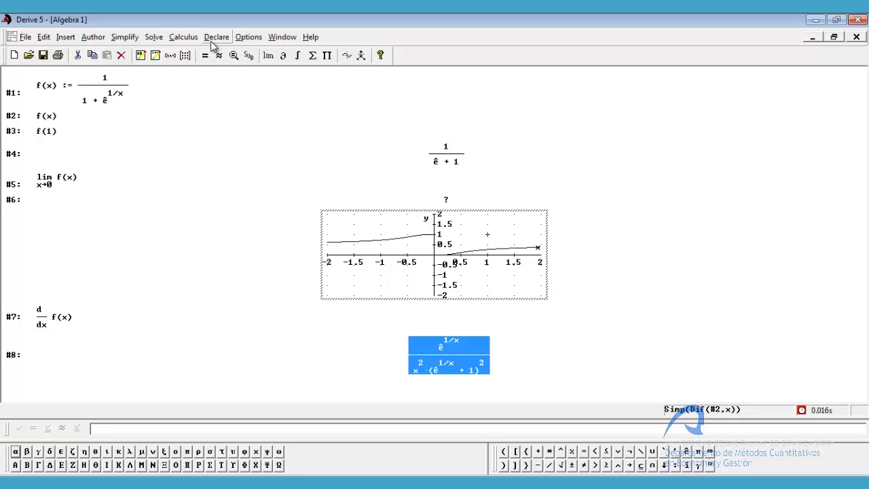
Redefine the function as f(x):=x/(x^3-5x^2+8x-4) and simplify the existing f(x) expression with the new definition.
{"action": "type", "text": "f"}
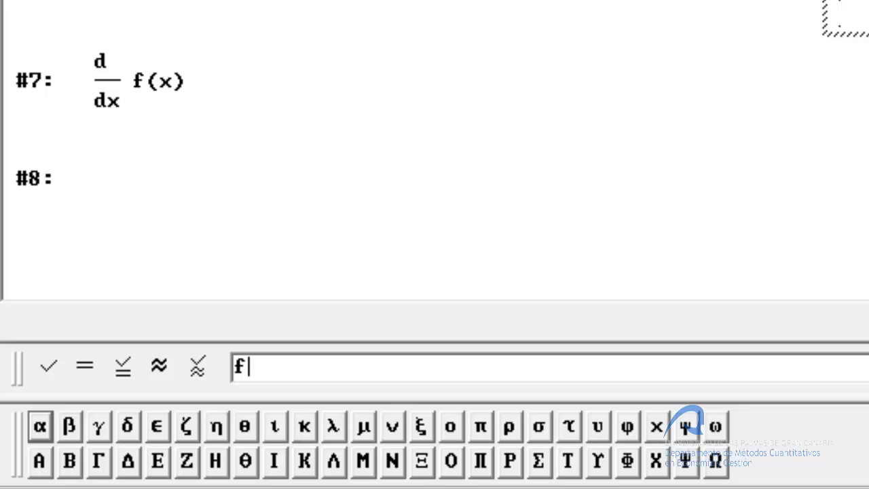
{"action": "type", "text": "(x):="}
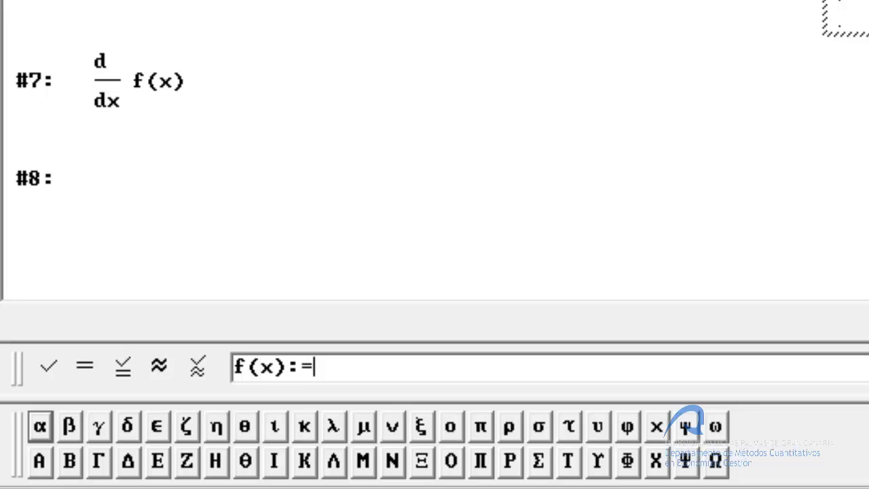
{"action": "type", "text": "x/("}
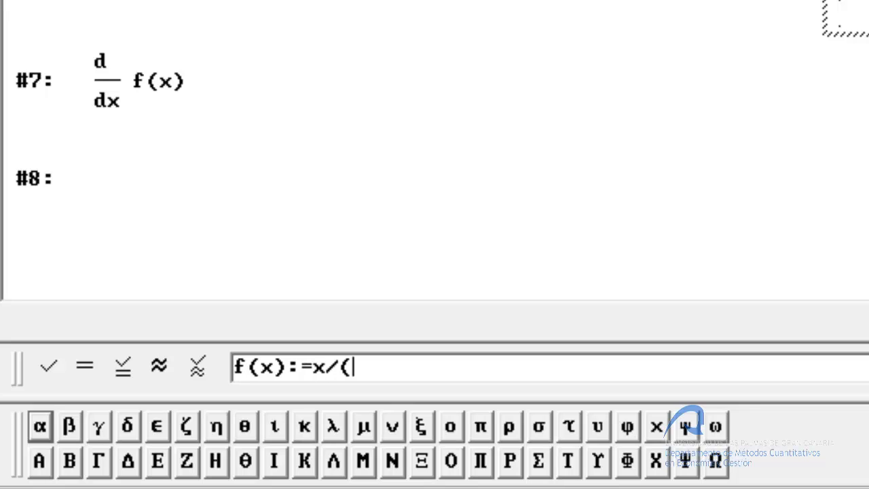
{"action": "type", "text": "x^3"}
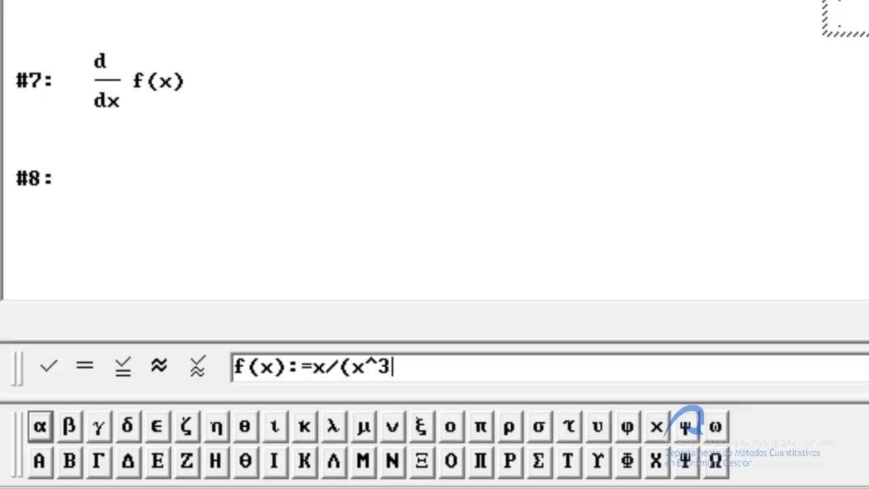
{"action": "type", "text": "-5x^2"}
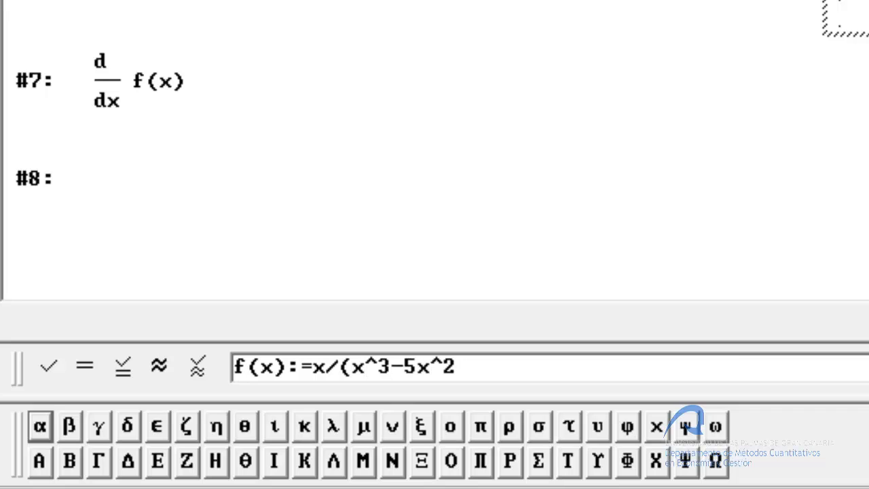
{"action": "type", "text": "+8x-4"}
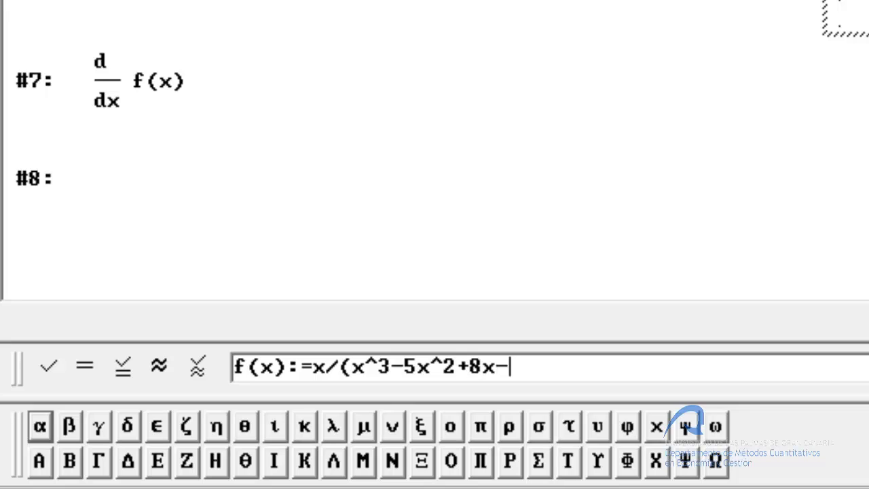
{"action": "type", "text": ")"}
{"action": "key", "text": "Return"}
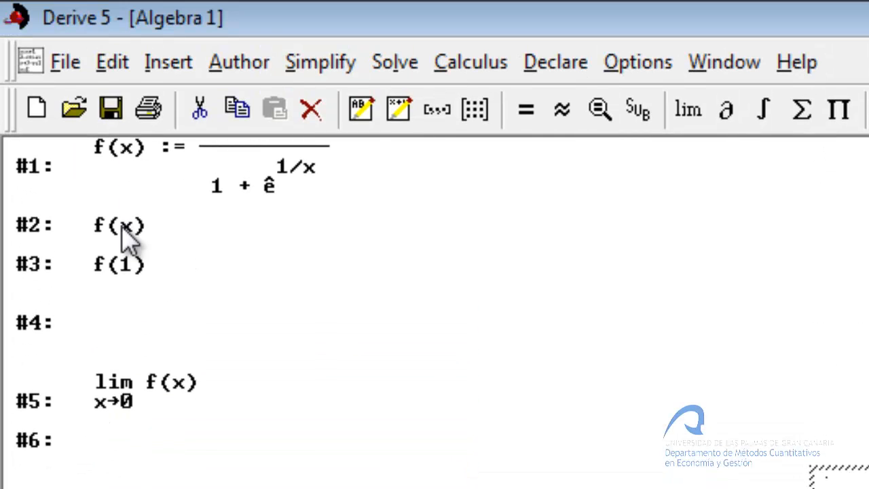
{"action": "left_click", "coordinate": [122, 229]}
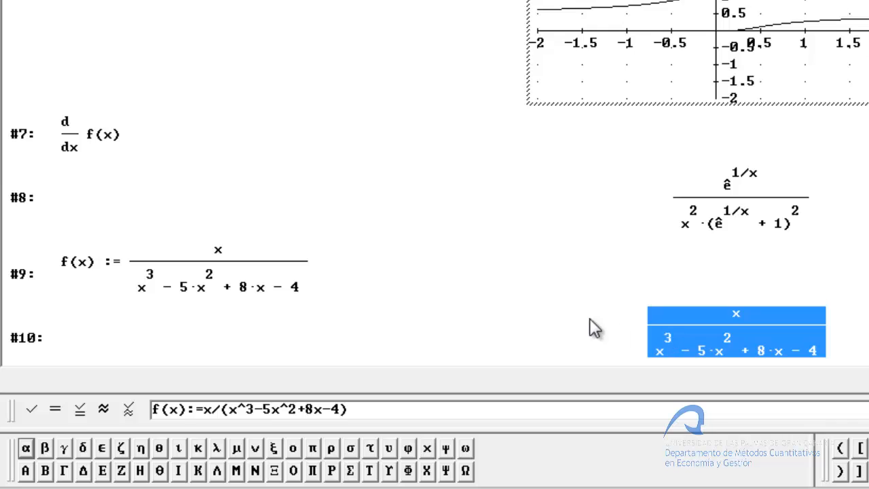
Reduce the entry f(x):=x/(x^3-5x^2+8x-4) to f(x) and author it as a new worksheet expression.
{"action": "left_click", "coordinate": [403, 410]}
{"action": "left_click_drag", "start_coordinate": [402, 410], "coordinate": [188, 397]}
{"action": "key", "text": "BackSpace"}
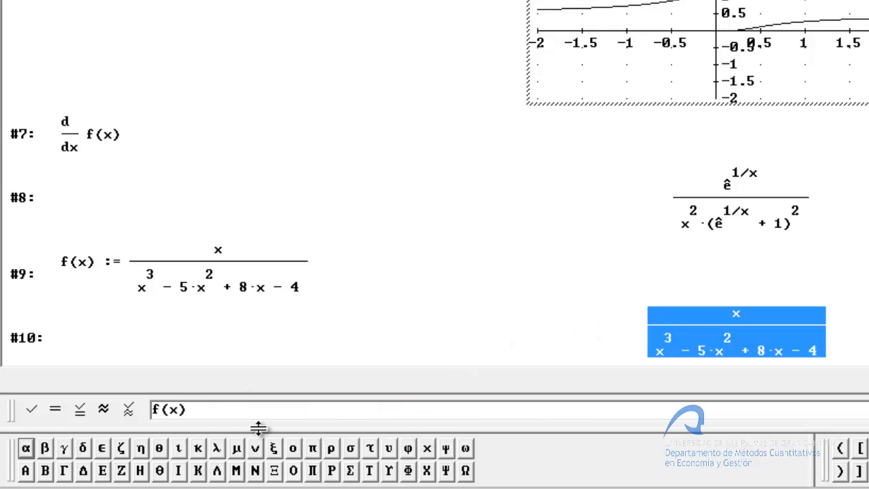
{"action": "key", "text": "Return"}
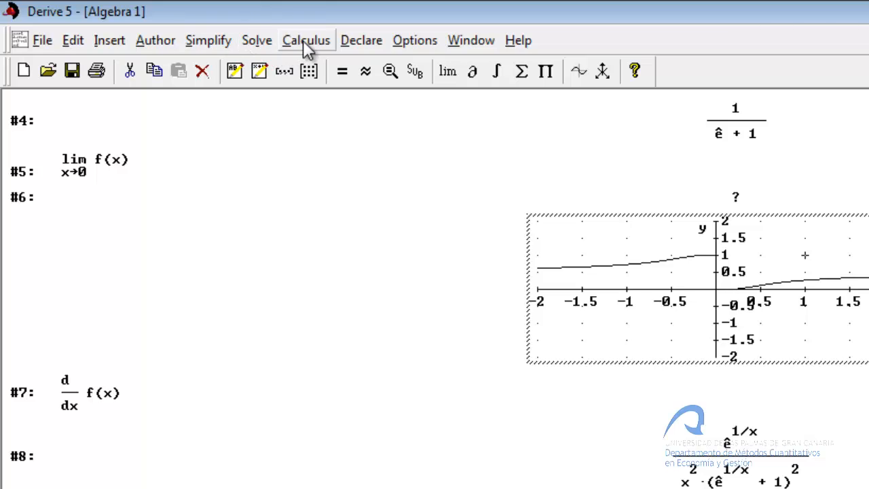
Compute the simplified indefinite integral of expression f(x) with respect to x, with c as the constant.
{"action": "left_click", "coordinate": [303, 40]}
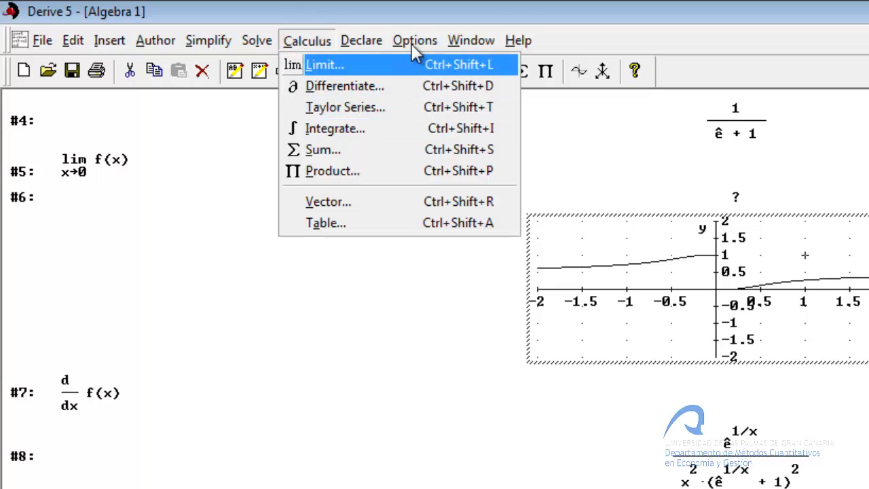
{"action": "left_click", "coordinate": [574, 30]}
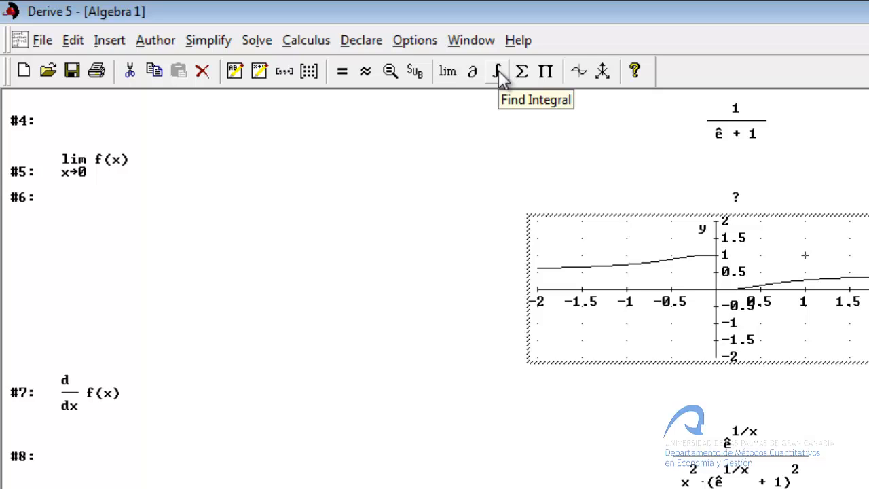
{"action": "left_click", "coordinate": [497, 70]}
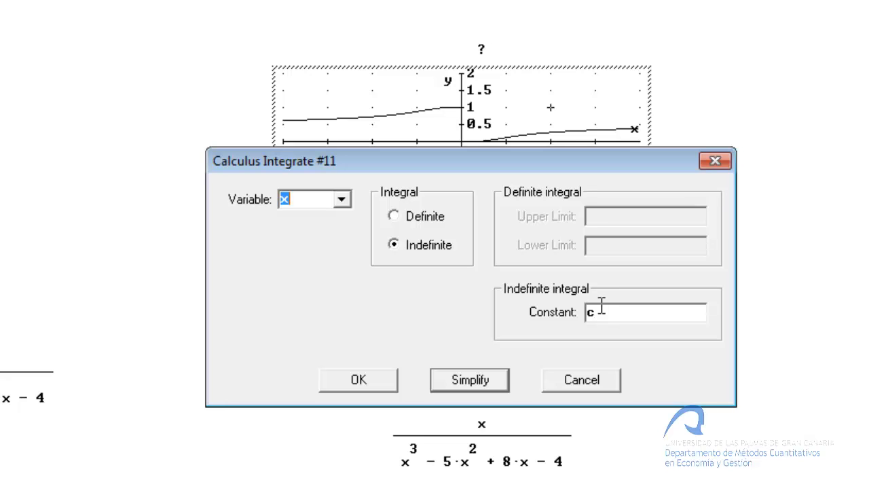
{"action": "left_click", "coordinate": [484, 379]}
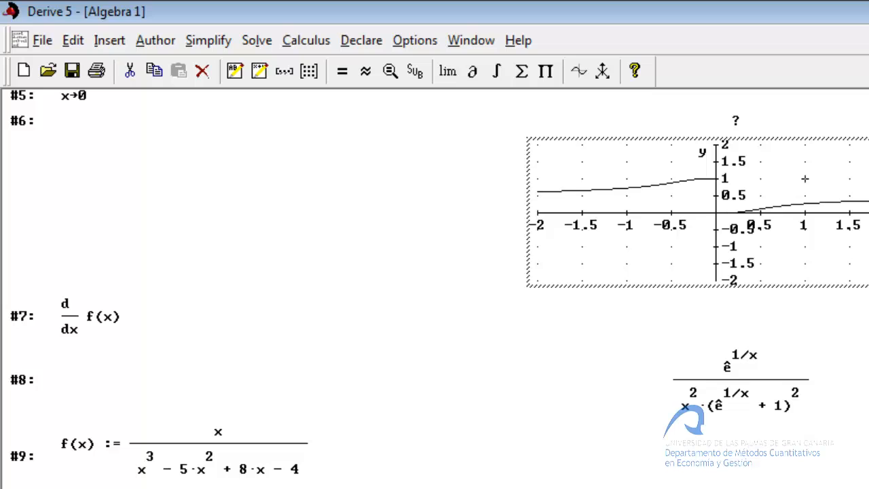
Compute the simplified definite integral of f(x) over x from -3 to 0, and approximate the result numerically.
{"action": "left_click", "coordinate": [497, 76]}
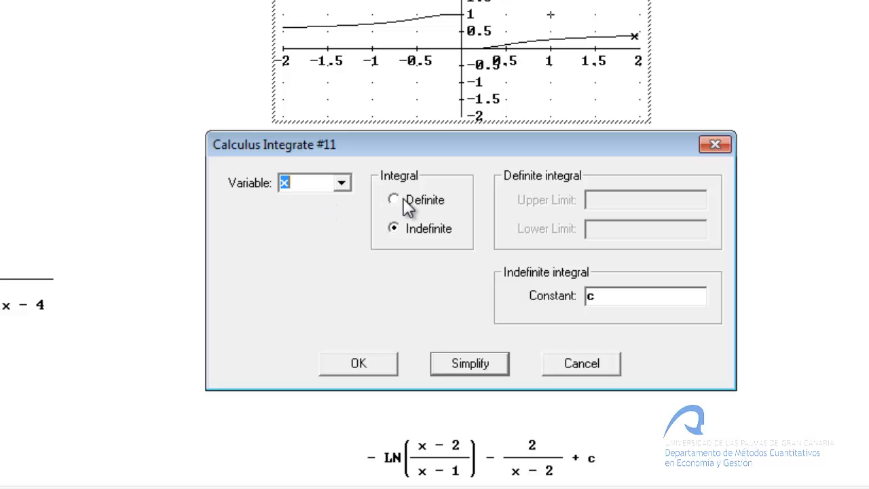
{"action": "left_click", "coordinate": [403, 199]}
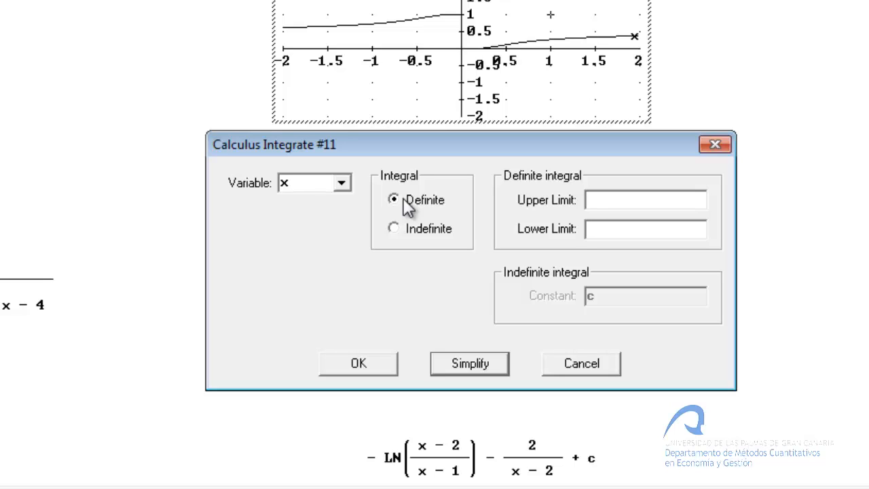
{"action": "type", "text": "-3"}
{"action": "left_click", "coordinate": [631, 201]}
{"action": "type", "text": "0"}
{"action": "left_click", "coordinate": [513, 366]}
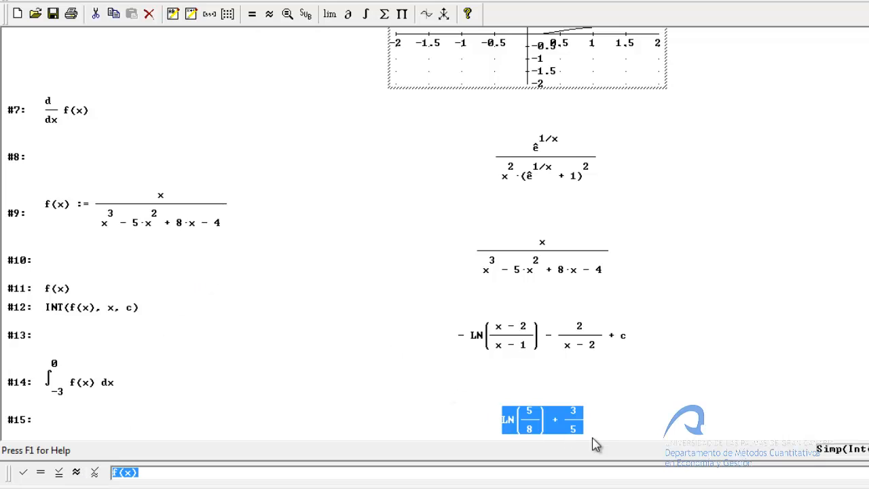
{"action": "left_click", "coordinate": [265, 16]}
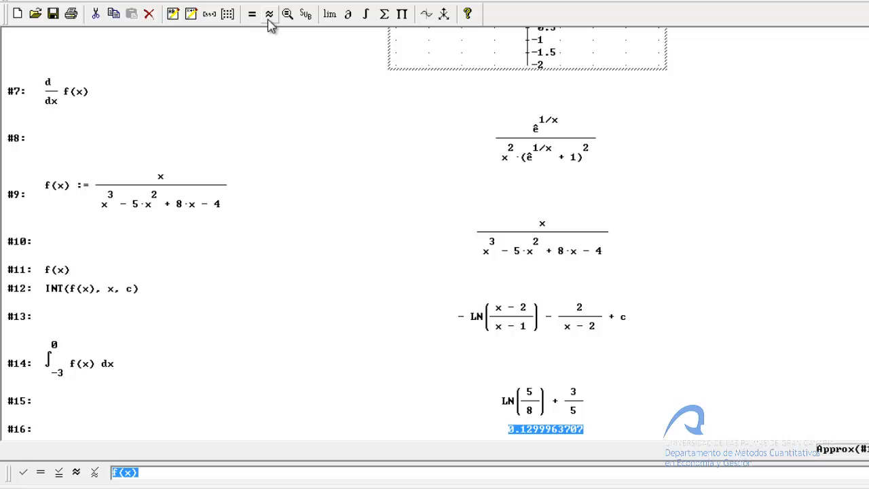